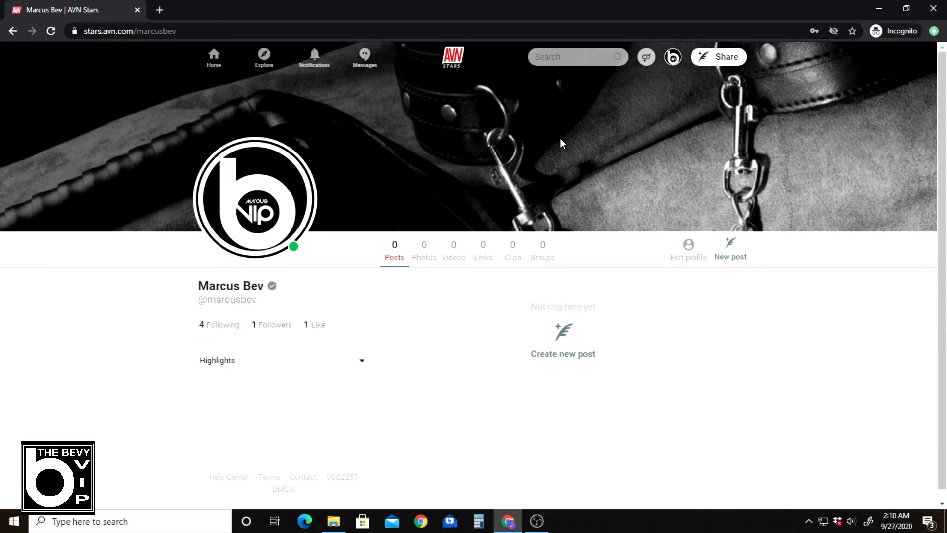
Open the Settings and Privacy page and look through its settings sections from Edit Profile to Welcome Messages
click(673, 57)
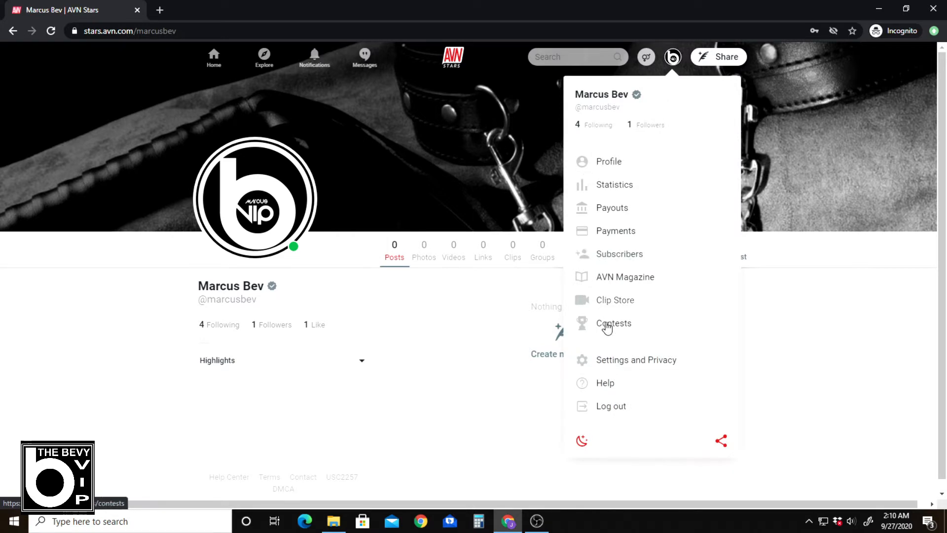
click(603, 359)
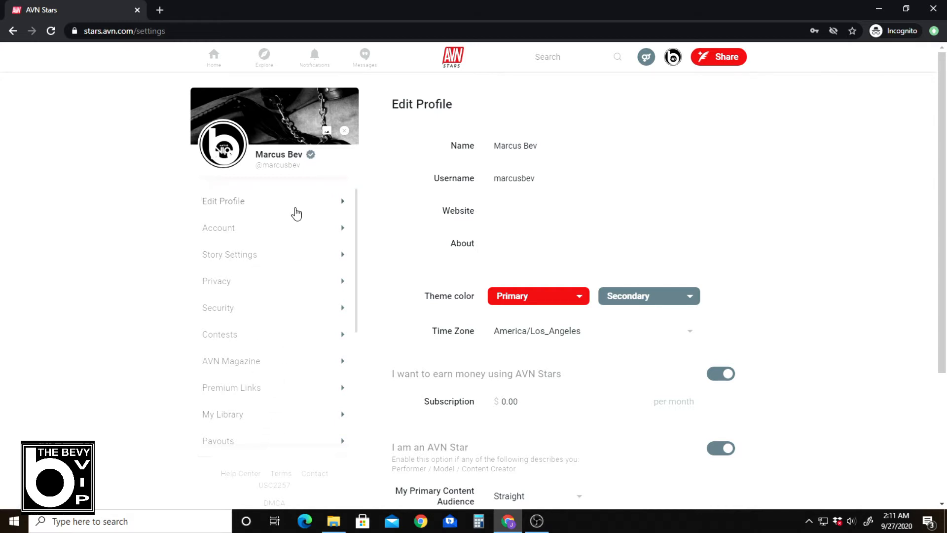
scroll(284, 253, down, 8)
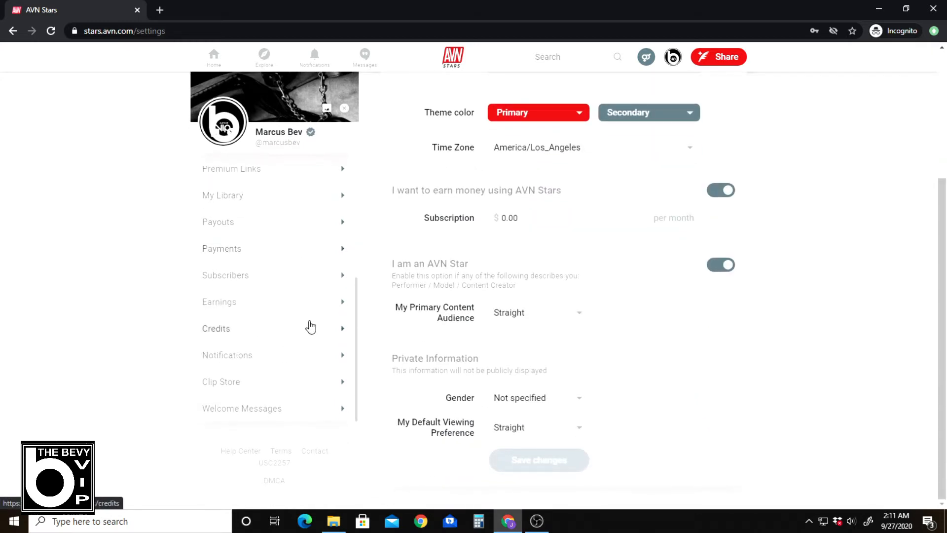
scroll(308, 314, up, 4)
scroll(307, 314, up, 5)
scroll(296, 247, down, 6)
scroll(269, 330, up, 8)
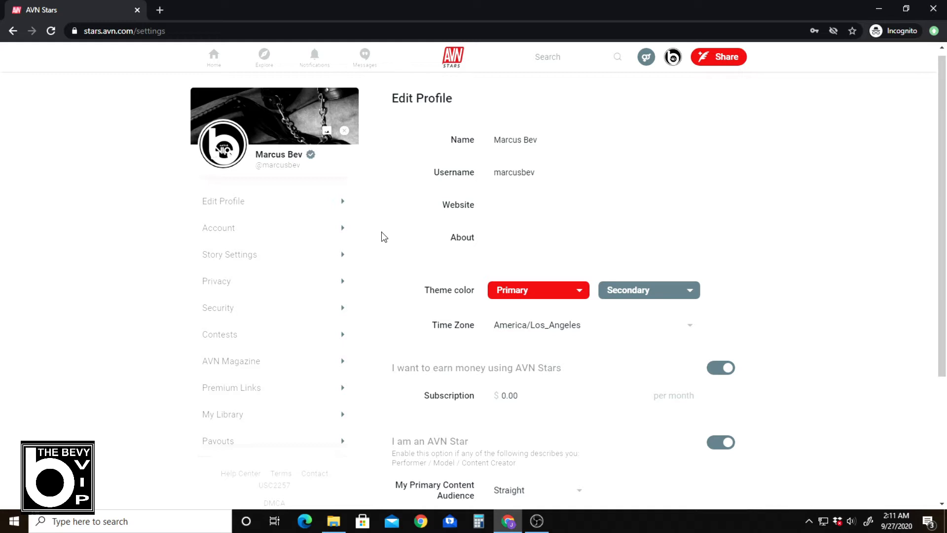
In Edit Profile, fill the About field with about three lines of random placeholder text and save the changes
click(311, 204)
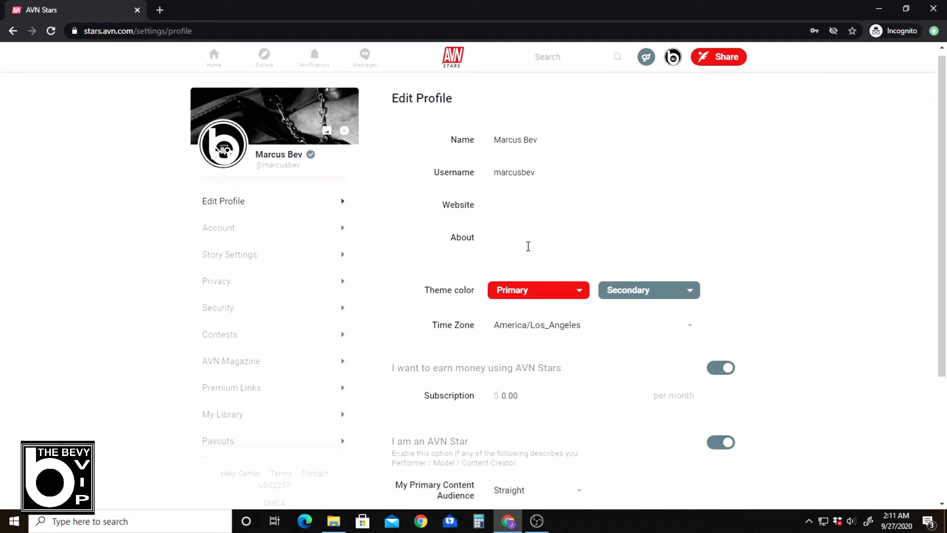
click(525, 245)
text(theiewhfoifosdjfjk;ljasf k)
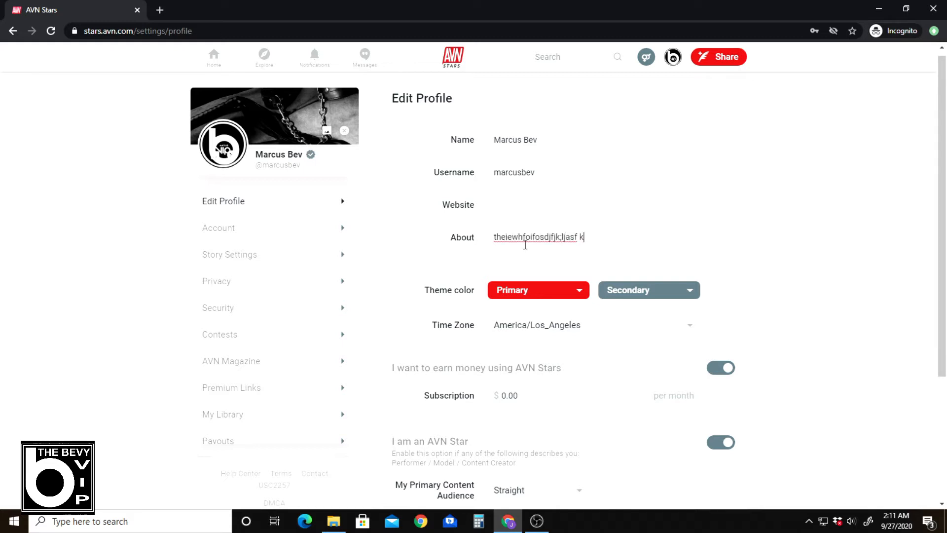
text(FasjkflJjdfnaJDFASFJFHFB)
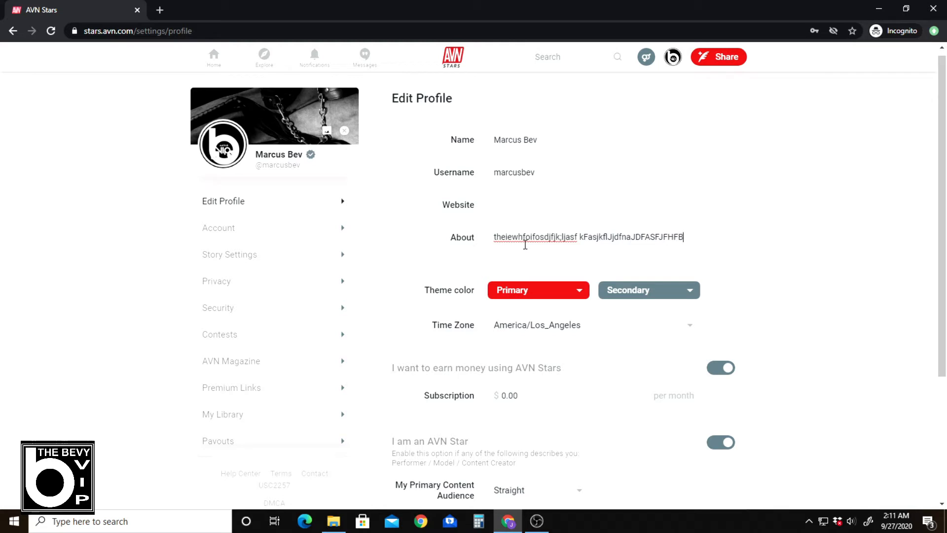
text(FBDSJSDLF)
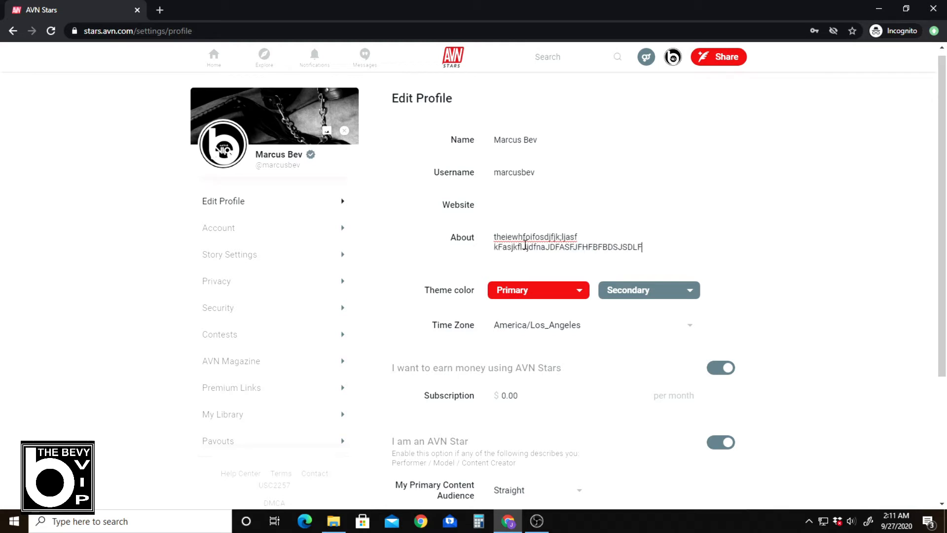
text(NLSVF EFKJWEFKJ)
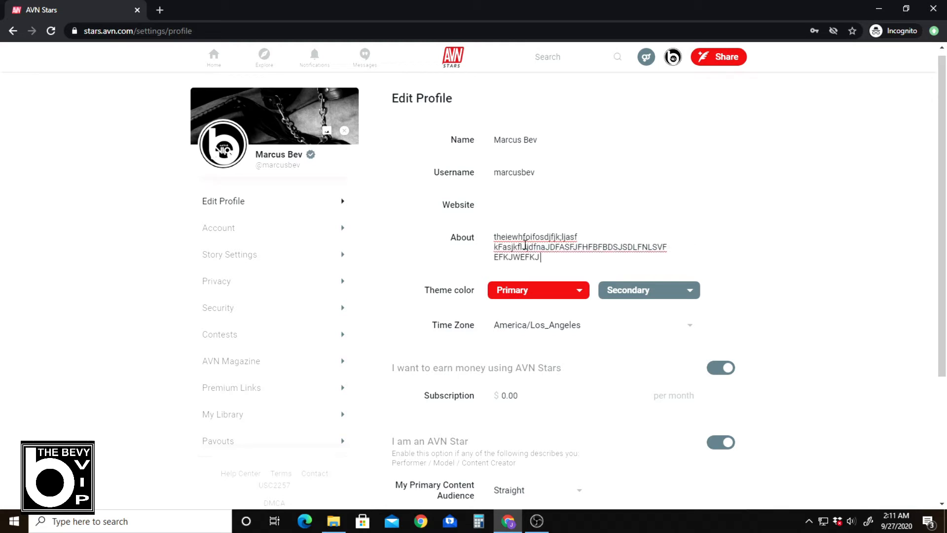
text( EJFNBwje eikfe)
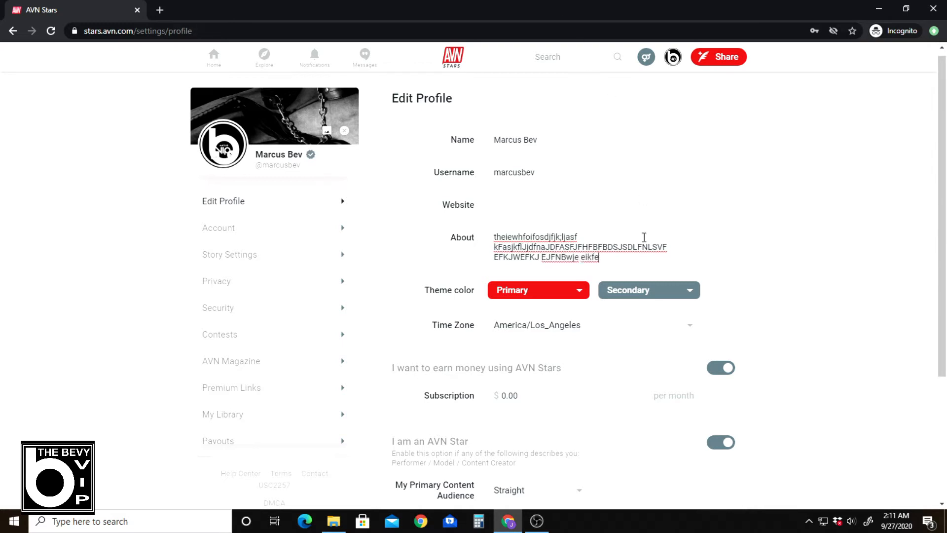
scroll(644, 245, down, 3)
click(571, 458)
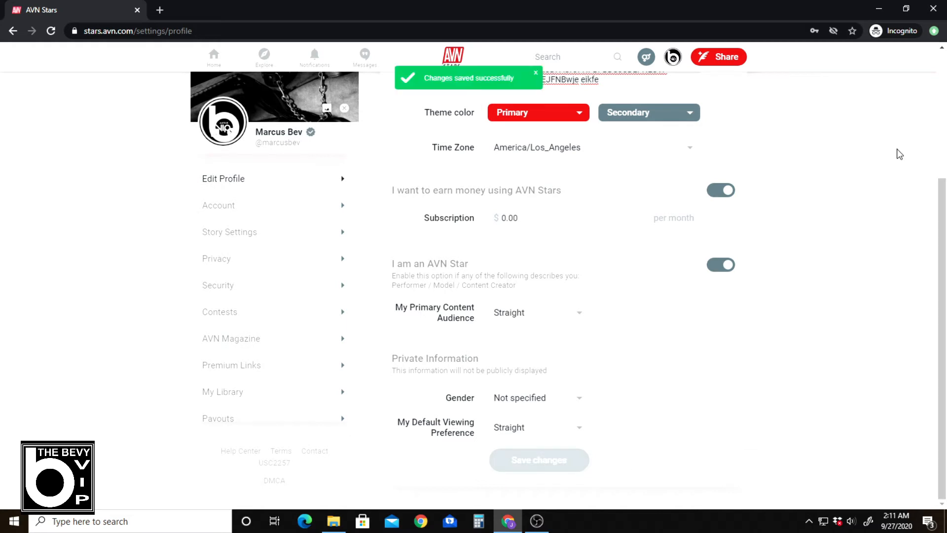
Open the account's own profile page to check how the About text is displayed
scroll(841, 148, up, 3)
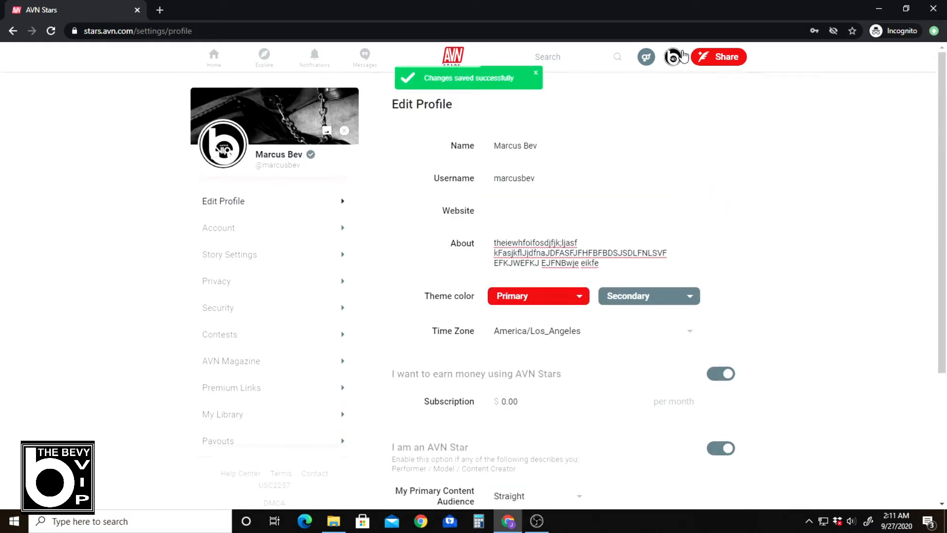
click(674, 60)
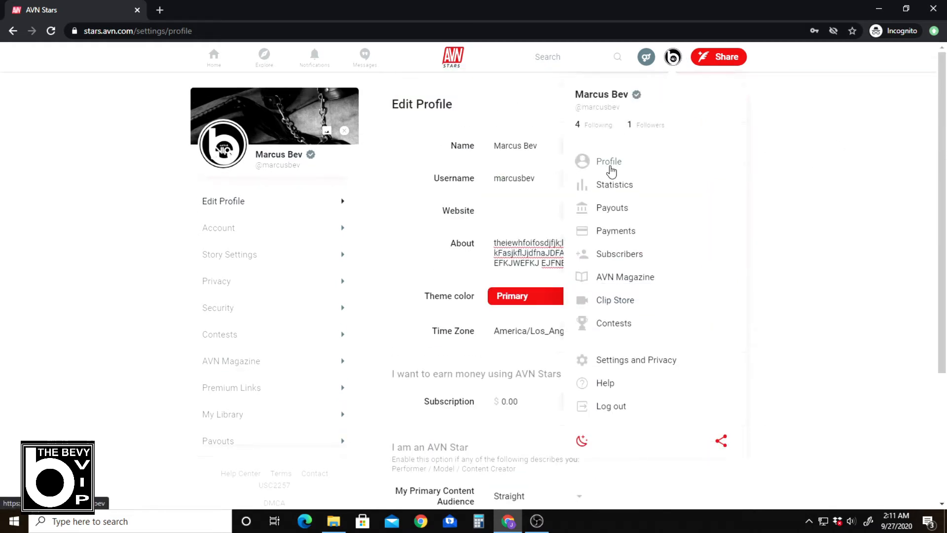
click(612, 170)
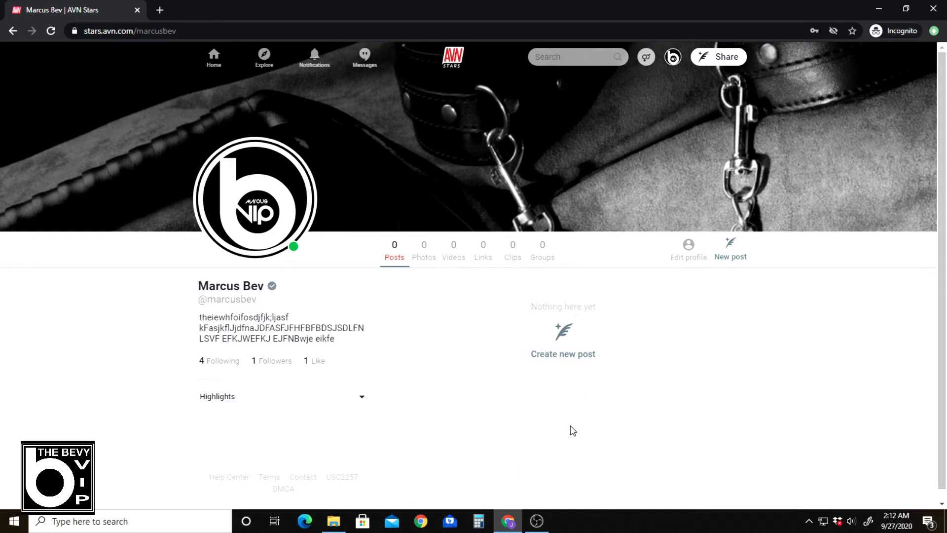
Create a new post starting with the lines "Welcome To Bevy vip" and "we offer:"
click(729, 247)
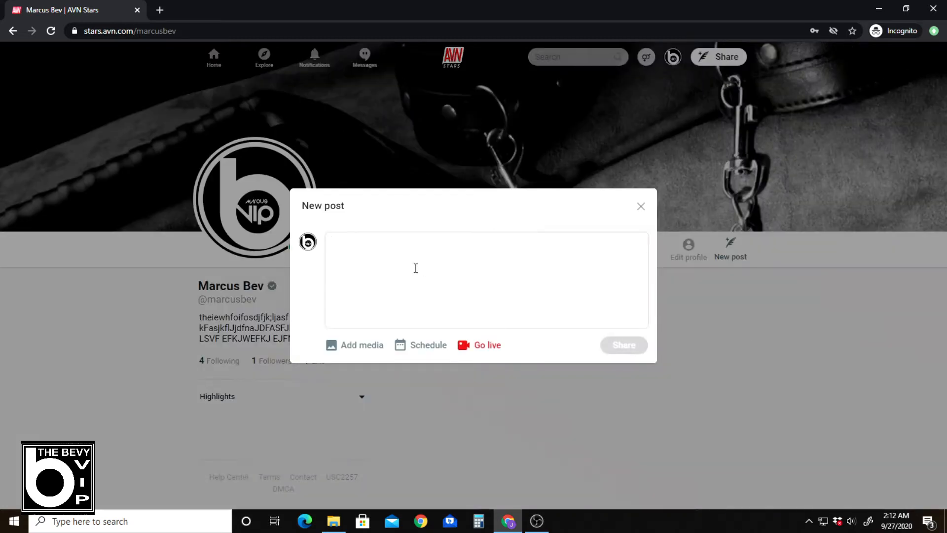
text(Welcome )
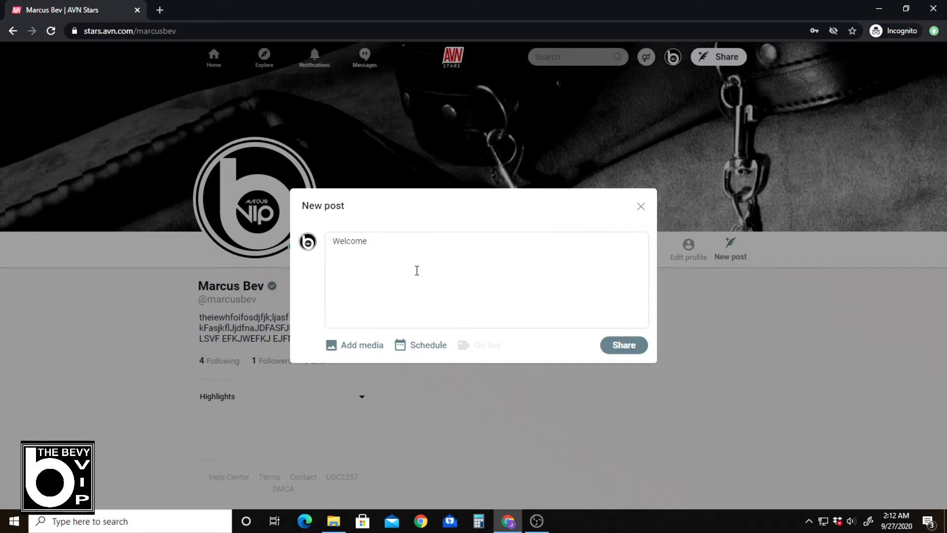
text(To Bevy vip)
key(Return)
text(we offer:)
key(Return)
text(somethings)
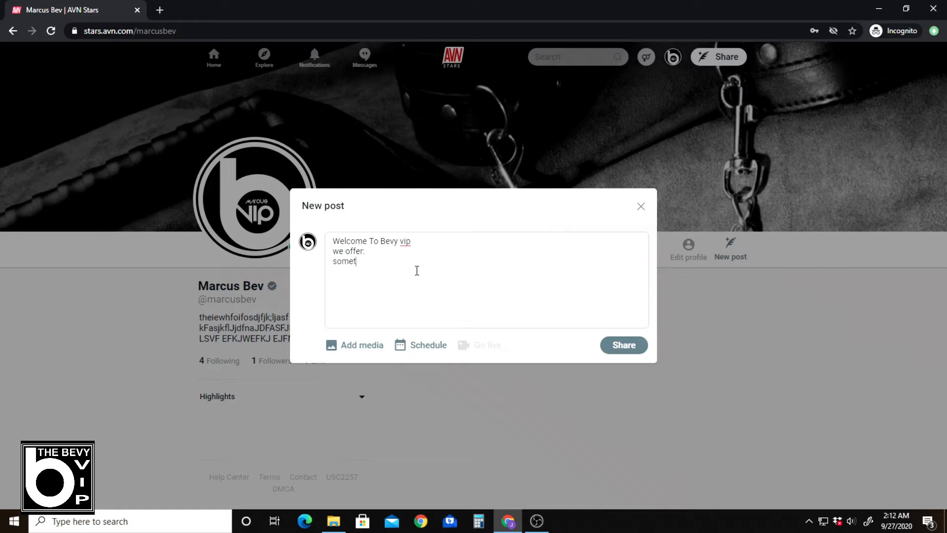
key(Return)
text(so)
key(BackSpace)
key(BackSpace)
key(BackSpace)
key(BackSpace)
key(BackSpace)
key(BackSpace)
key(BackSpace)
key(BackSpace)
key(BackSpace)
key(BackSpace)
key(BackSpace)
key(BackSpace)
key(BackSpace)
Add the lines "model services", "forums", "apparel" and "aoufhwoi" to the new post and share it
text(model serv)
text(ers)
key(BackSpace)
key(BackSpace)
text(ices)
key(Return)
text(forums)
key(Return)
text(apparel)
key(Return)
text(a)
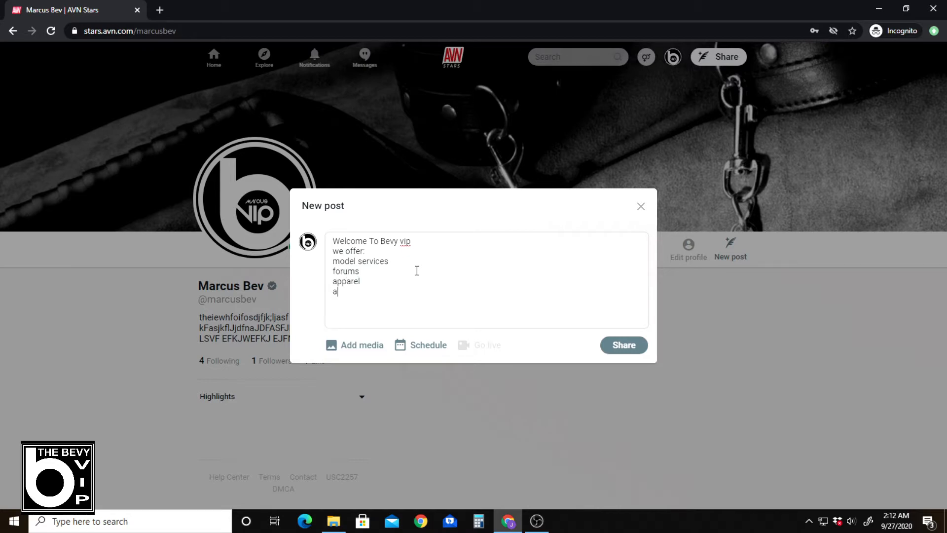
text(oufhwoi)
click(625, 344)
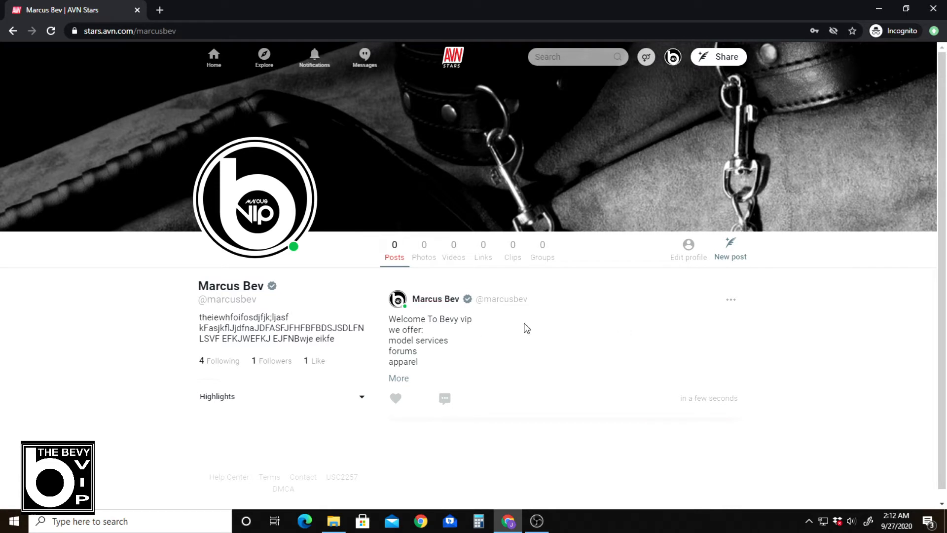
Pin the shared welcome post to the profile
click(731, 303)
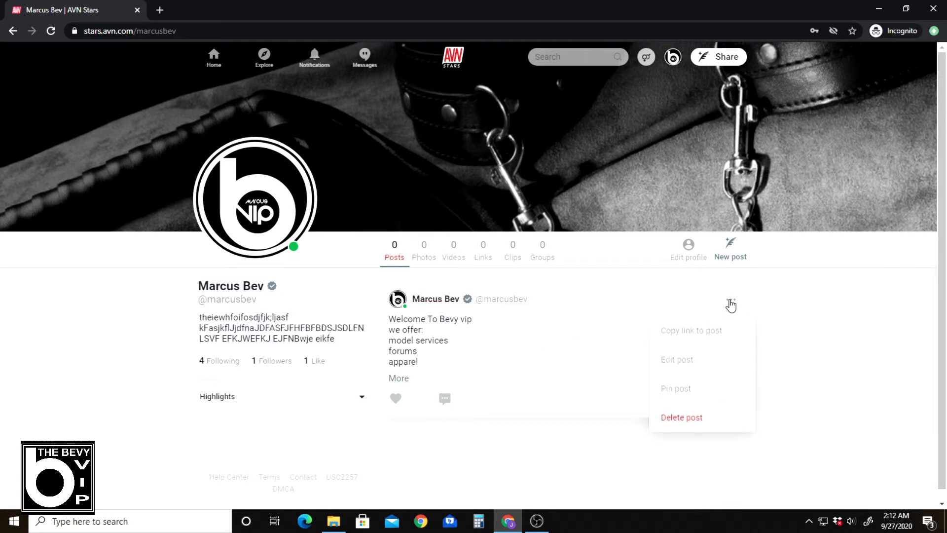
click(688, 388)
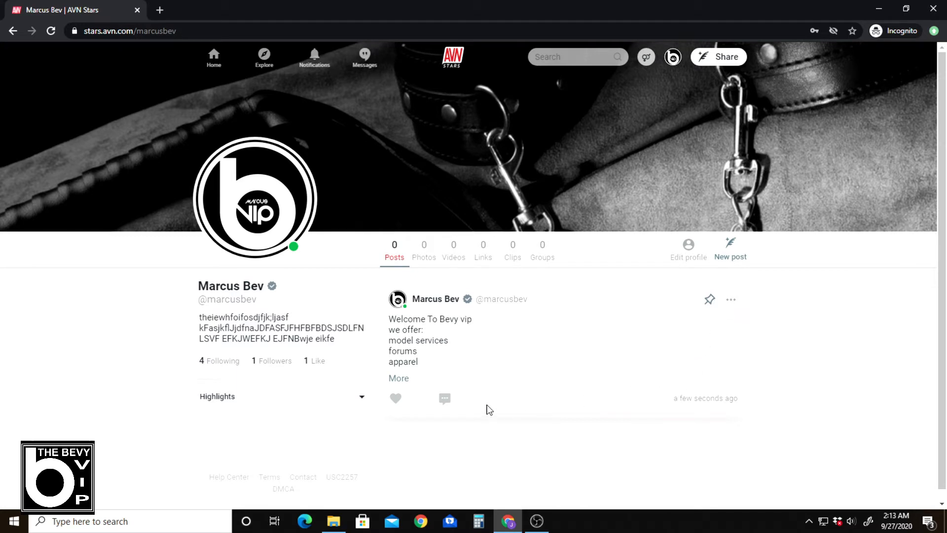
scroll(510, 267, down, 1)
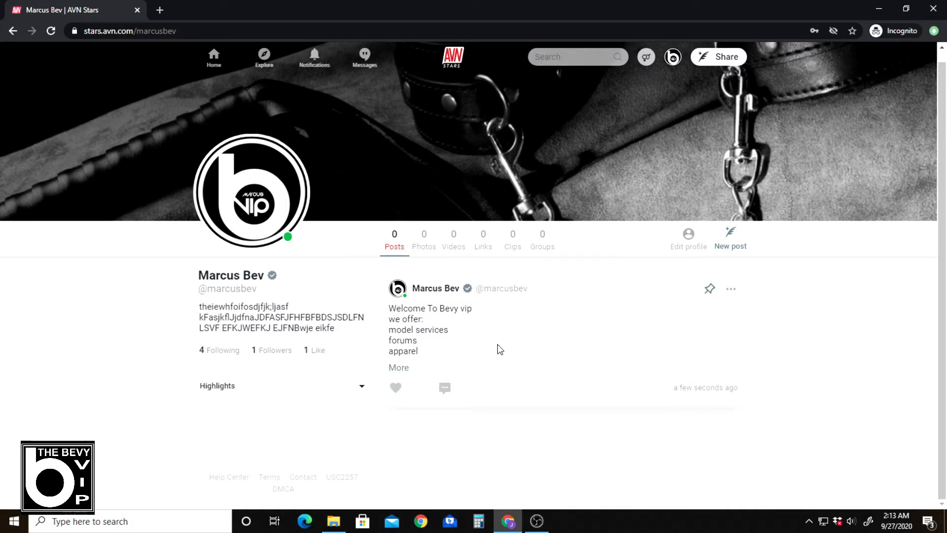
Delete the pinned welcome post from the profile
mouse_move(571, 306)
click(732, 289)
click(699, 405)
Return to Settings and Privacy, clear all text from the About field and save the changes
click(672, 58)
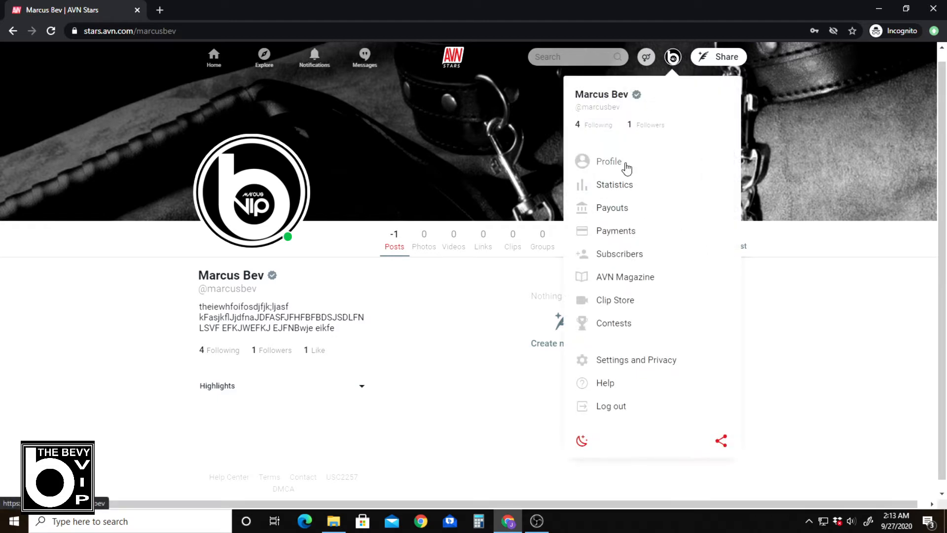
click(642, 360)
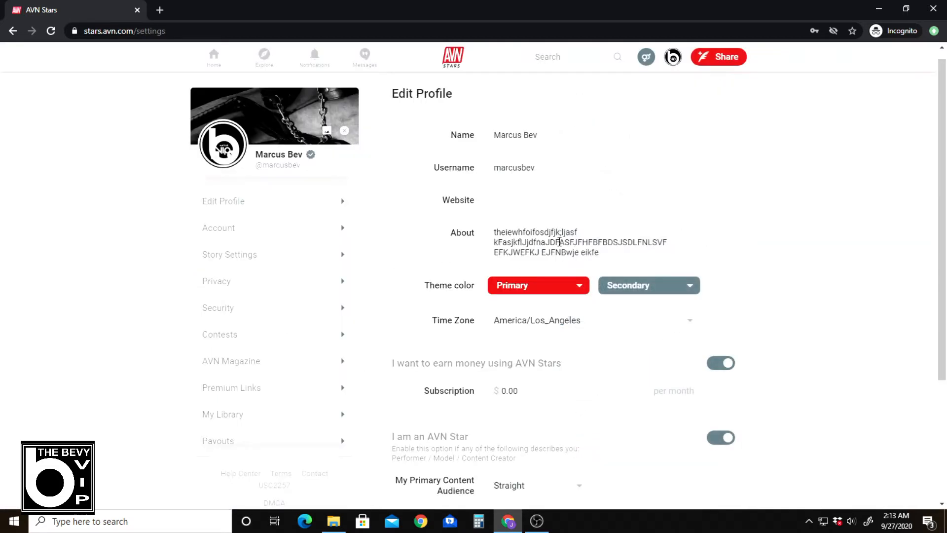
drag(606, 256, 477, 227)
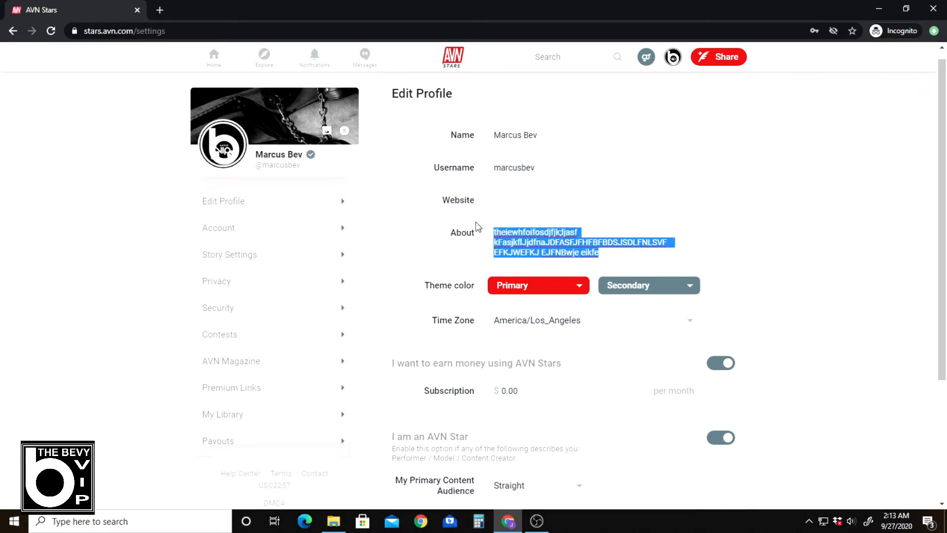
key(BackSpace)
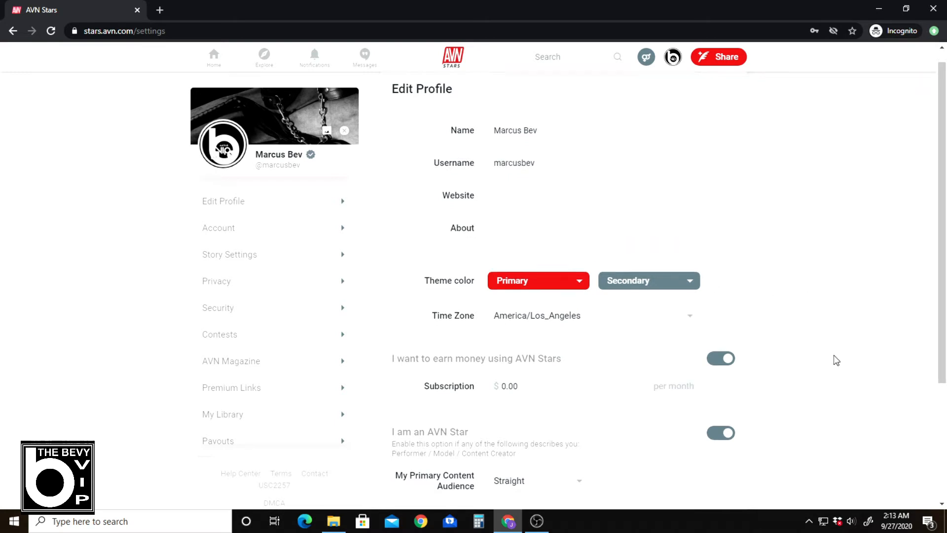
scroll(753, 411, down, 3)
click(561, 469)
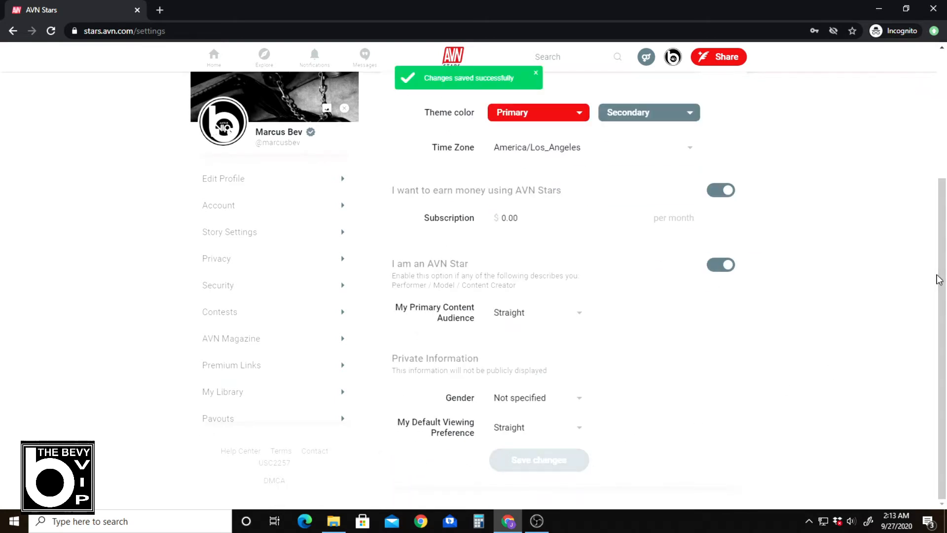
View the available primary theme colors in Edit Profile and close the choices without picking one
scroll(937, 279, up, 4)
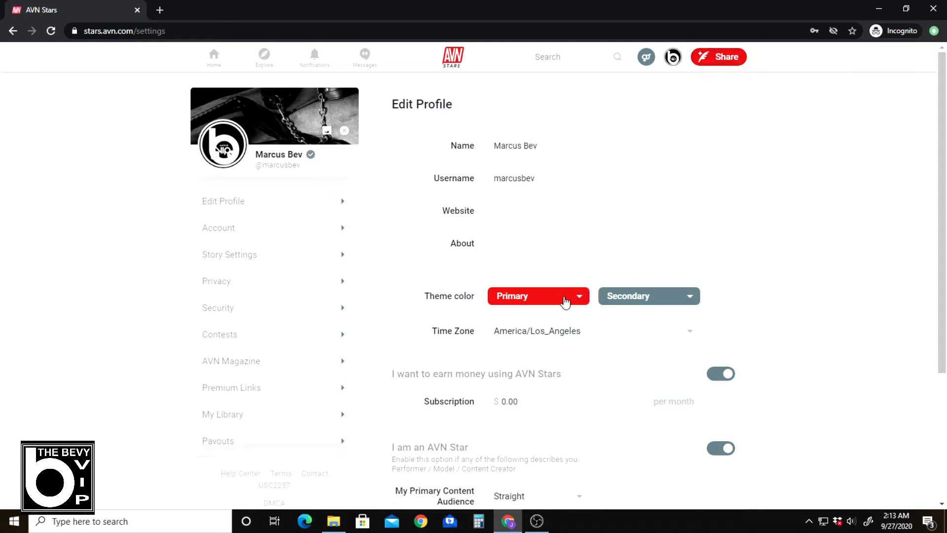
click(566, 301)
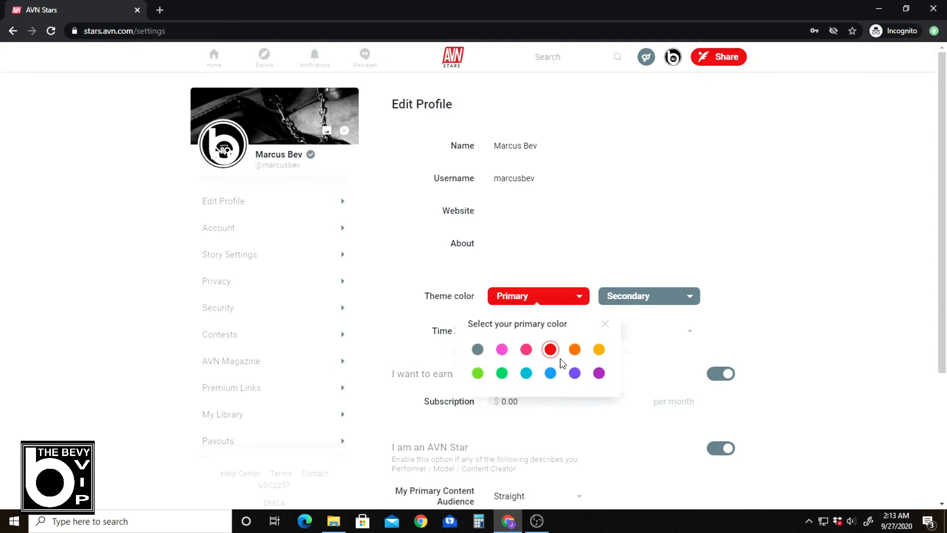
click(575, 299)
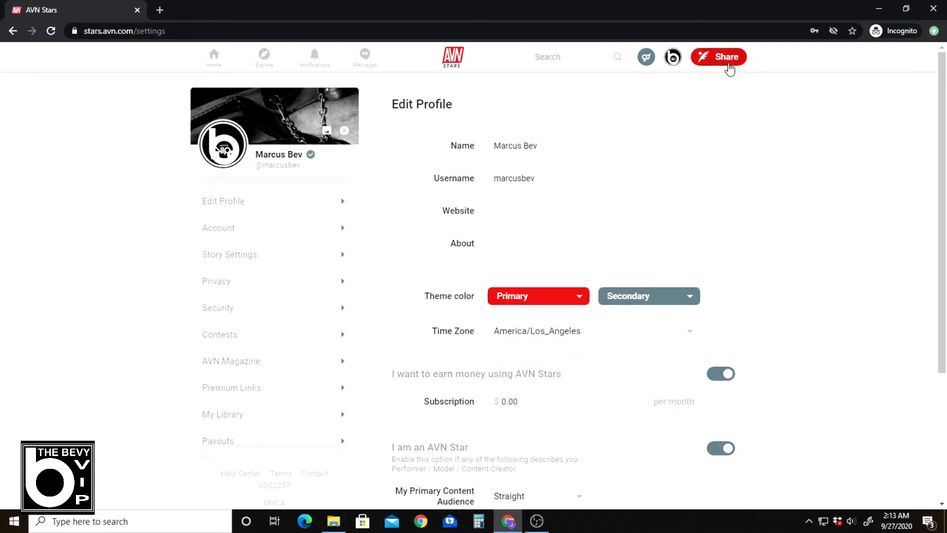
Review the My Primary Content Audience options and keep Straight selected
scroll(773, 287, down, 2)
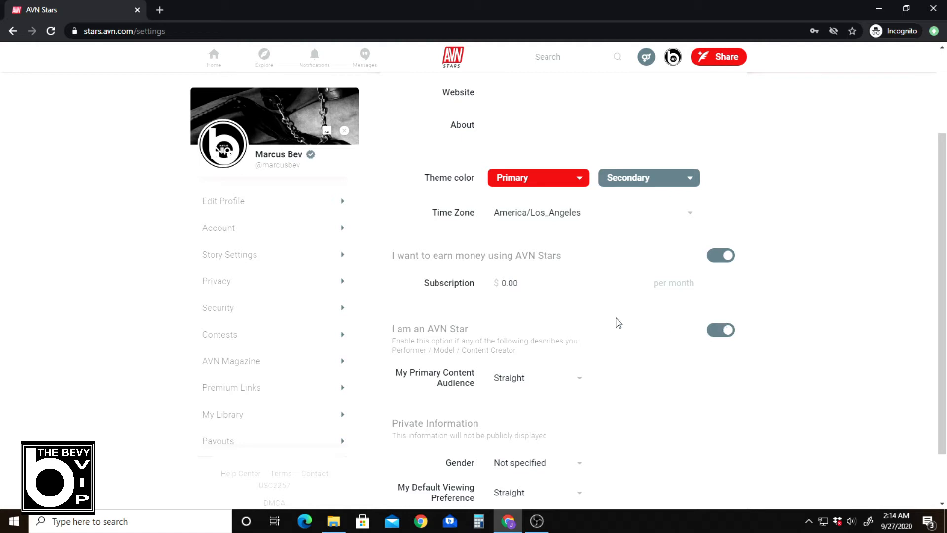
scroll(619, 324, down, 2)
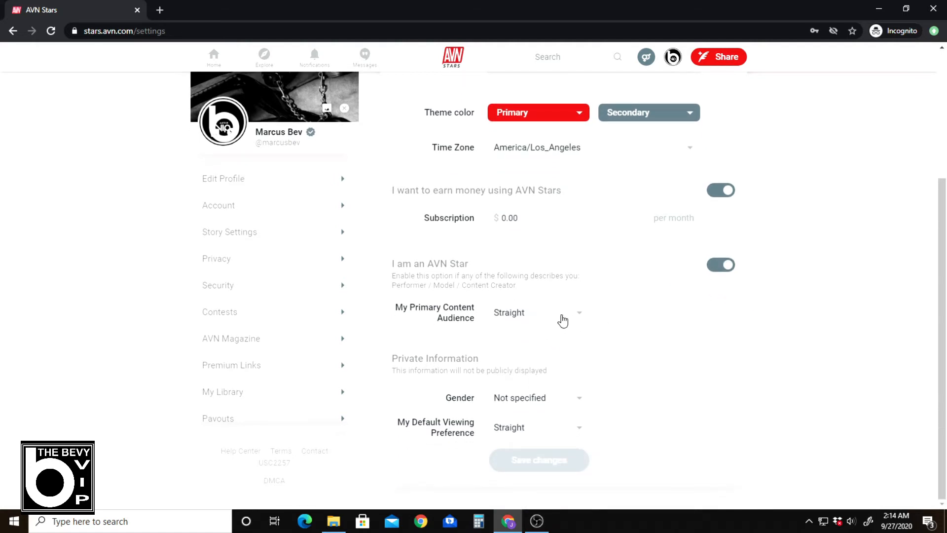
click(563, 319)
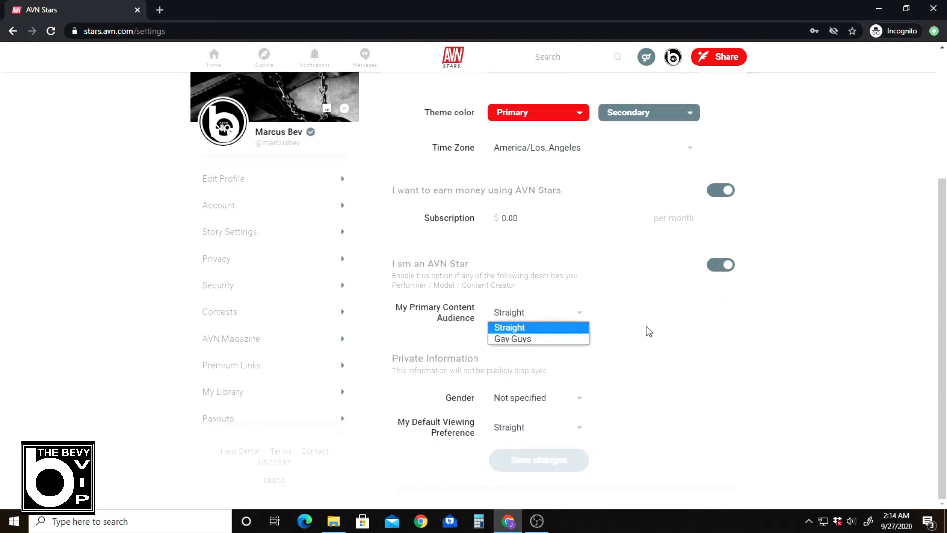
click(553, 328)
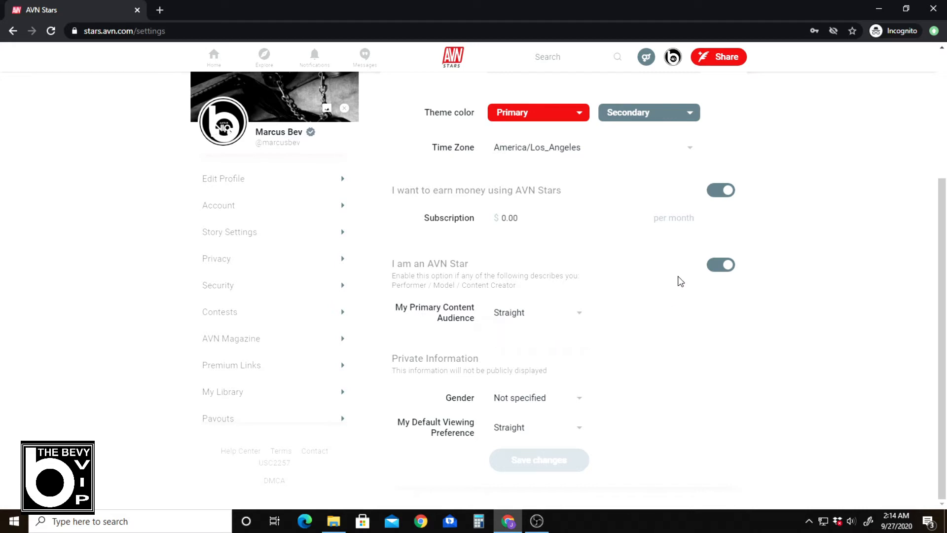
Review the Gender choices under Private Information and set Gender to Business
click(540, 400)
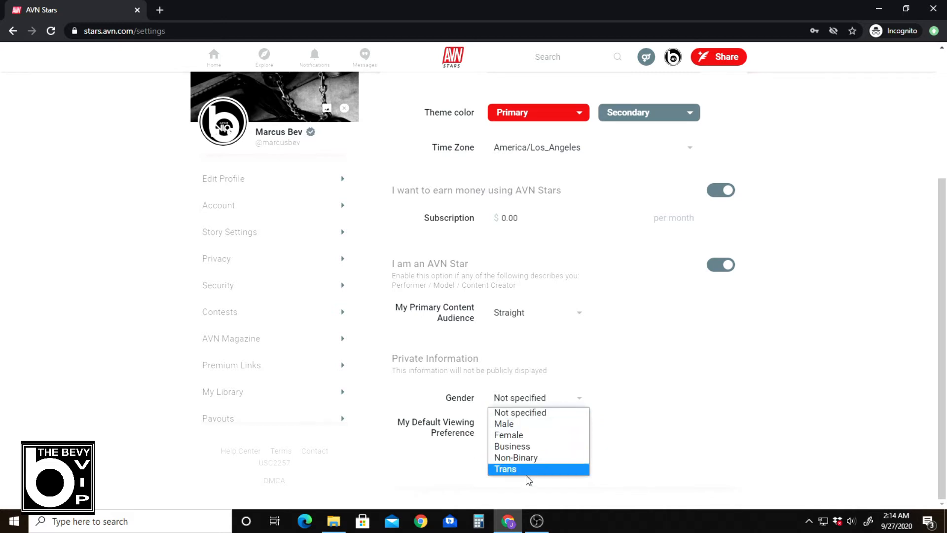
click(675, 385)
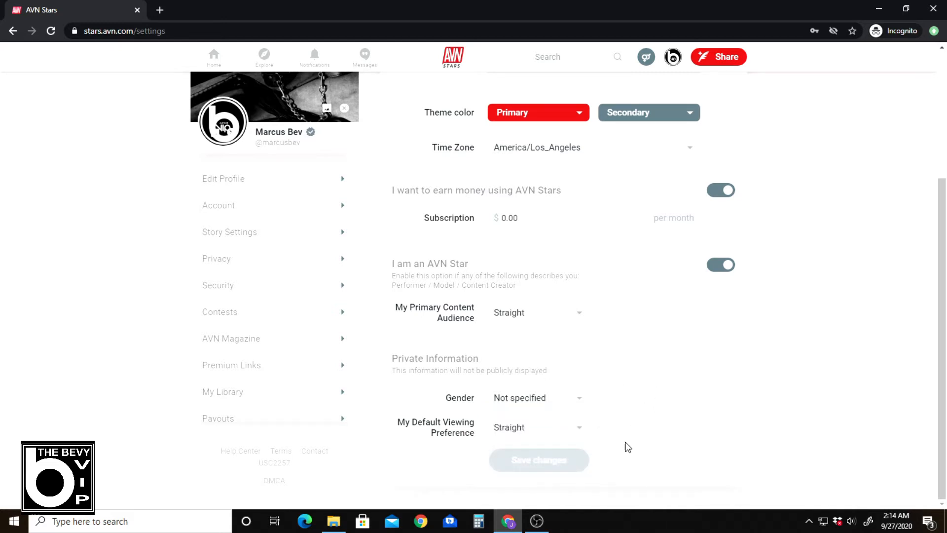
click(562, 402)
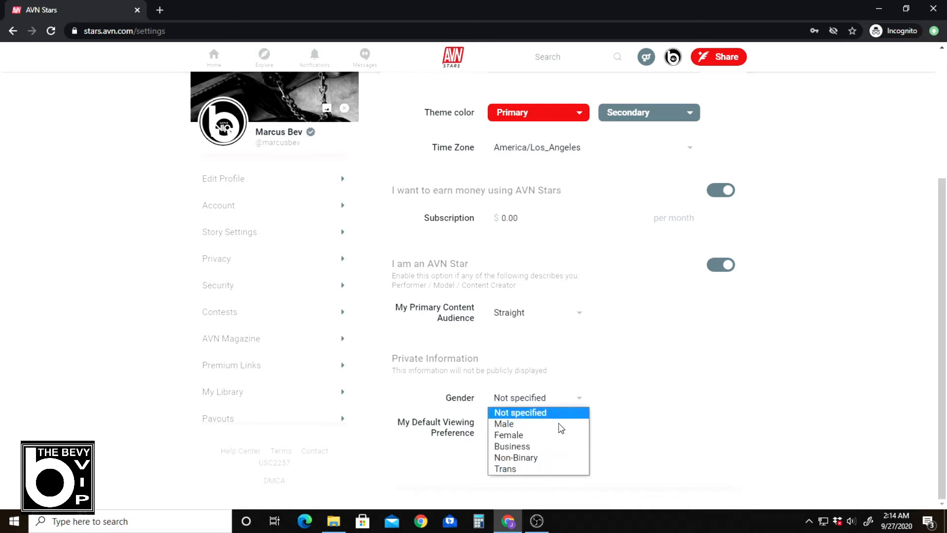
click(538, 447)
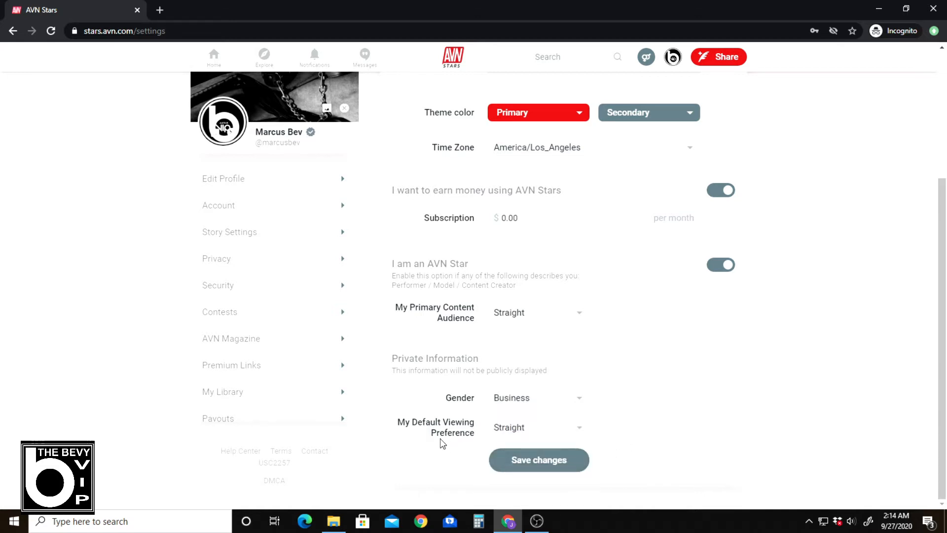
Review the My Default Viewing Preference options, keep Straight selected, and save the profile changes
click(542, 431)
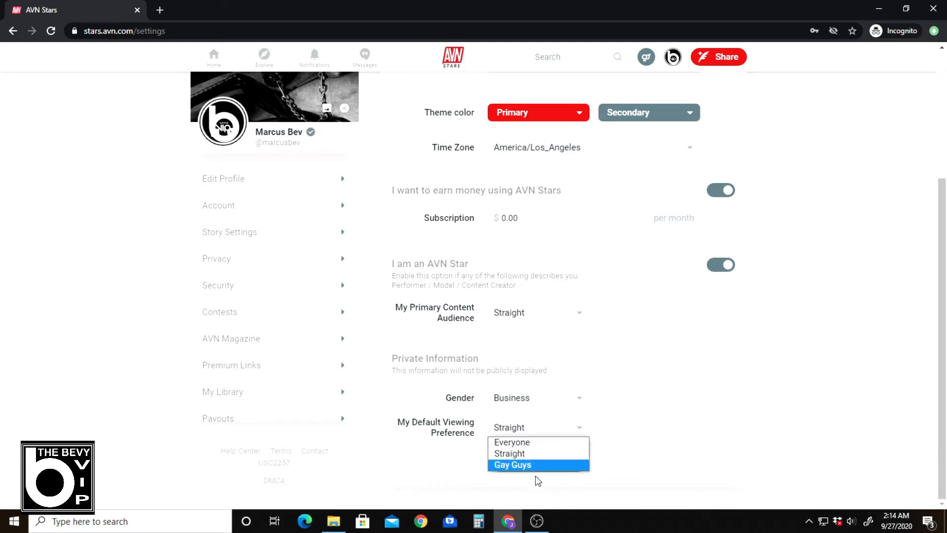
click(652, 408)
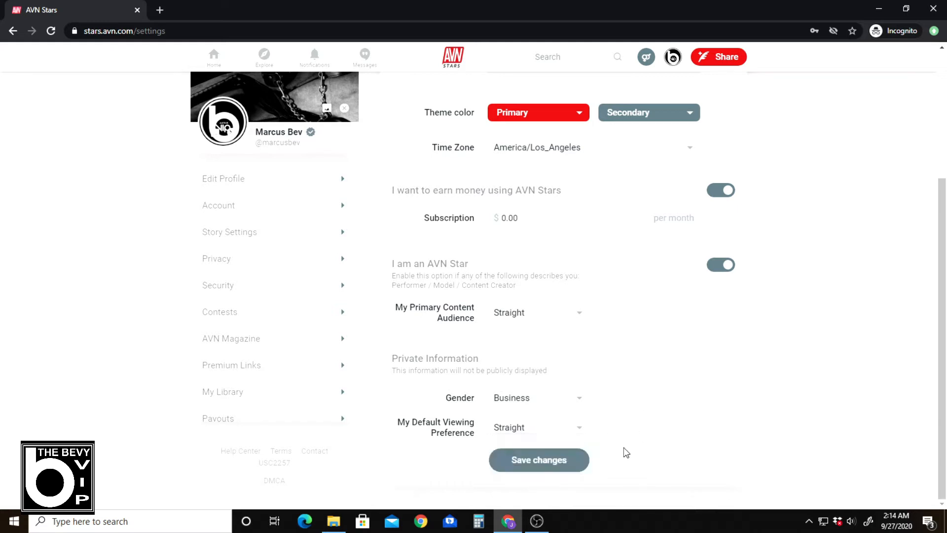
click(557, 459)
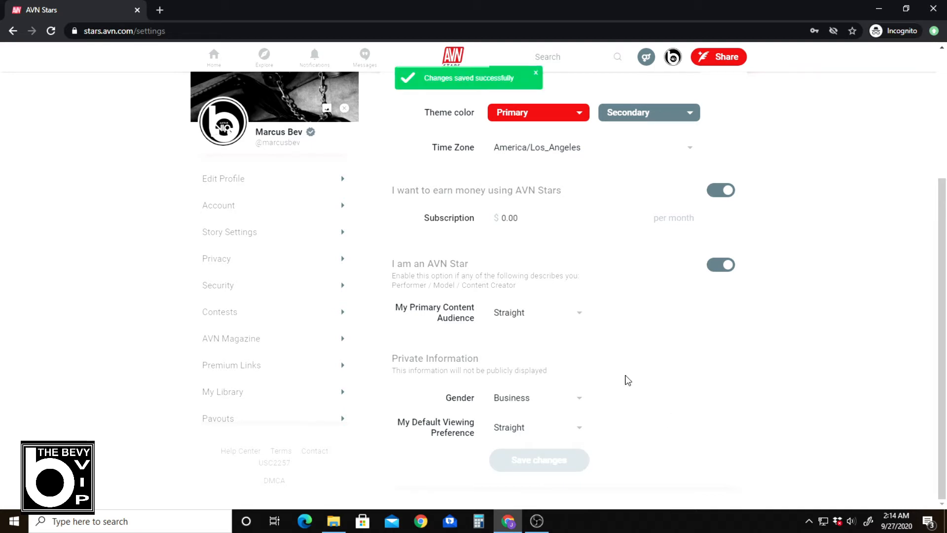
Open the Account settings and review the email, Twitter and Google connection, password and account deletion options
scroll(621, 370, up, 4)
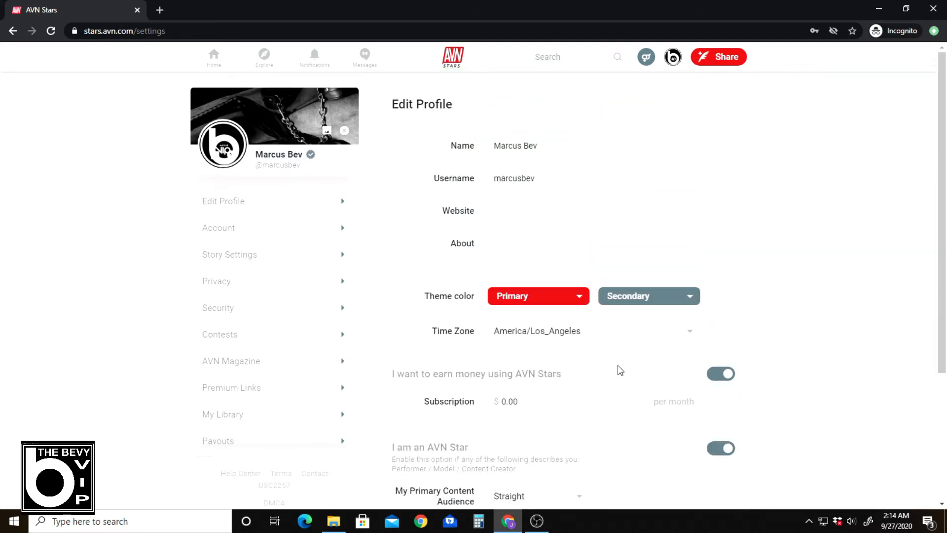
click(275, 236)
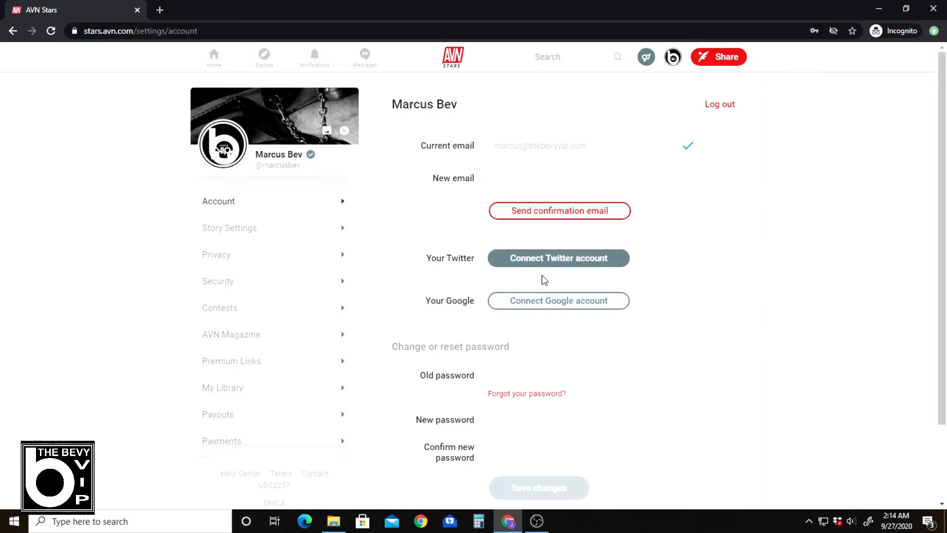
scroll(444, 281, down, 2)
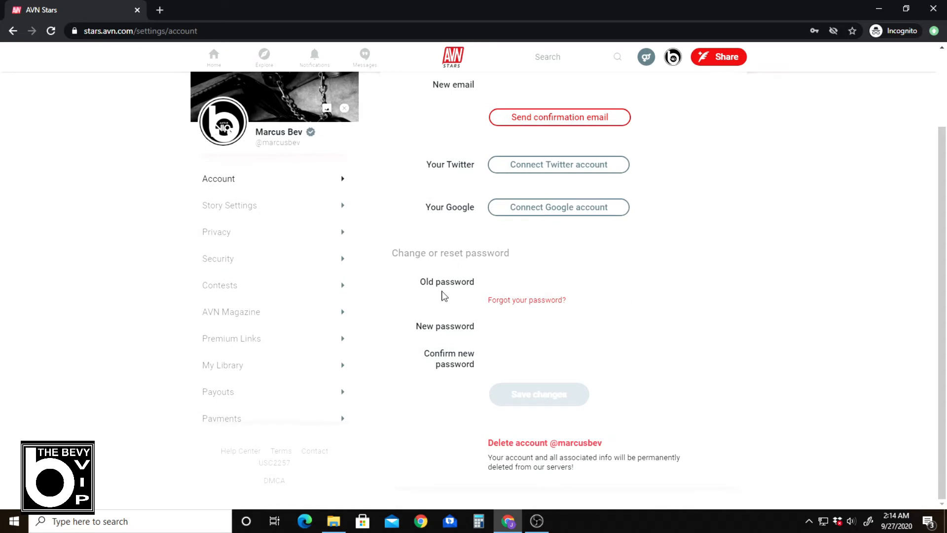
scroll(424, 282, up, 3)
Open Story Settings and review the story reply, Private Story, Followers Private and Blocked users options
click(281, 231)
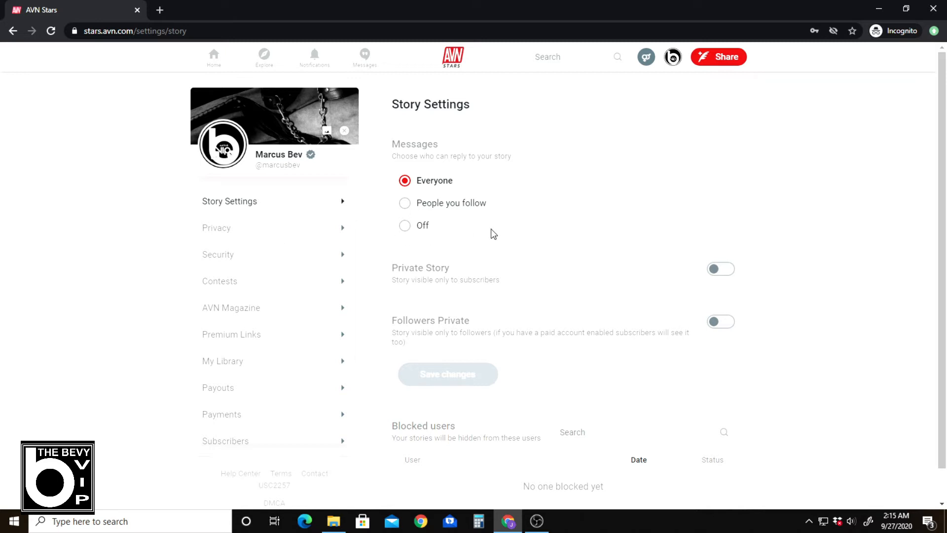
scroll(533, 230, down, 1)
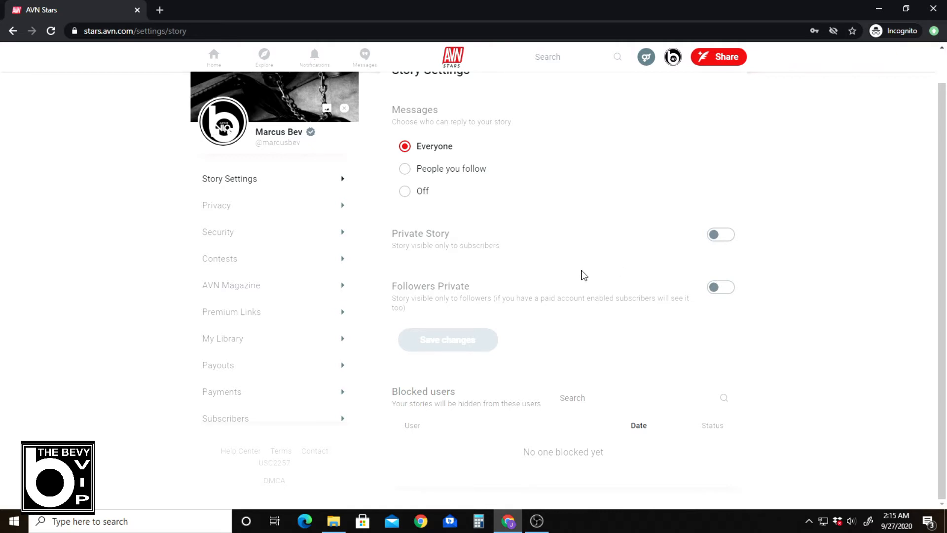
scroll(584, 276, up, 1)
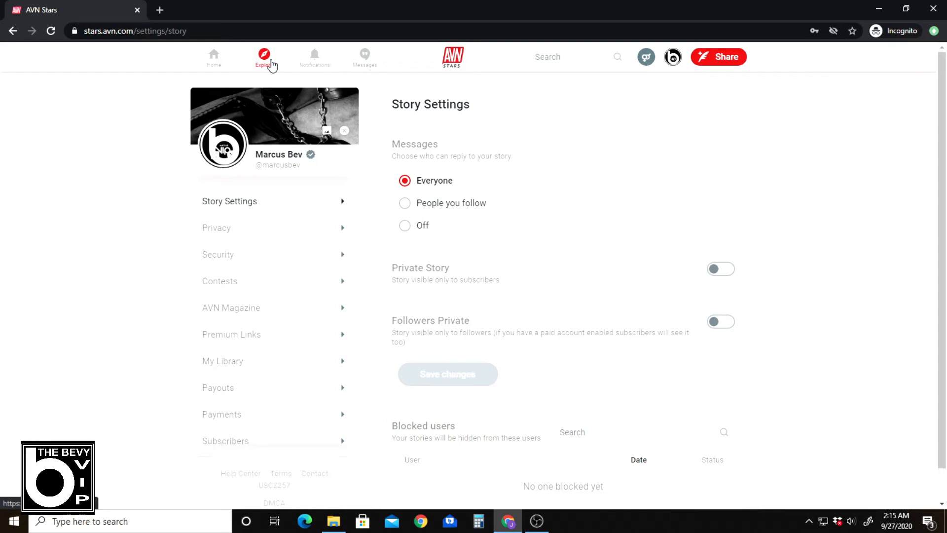
View the Stories section of Explore and return to Story Settings in Settings and Privacy
click(271, 66)
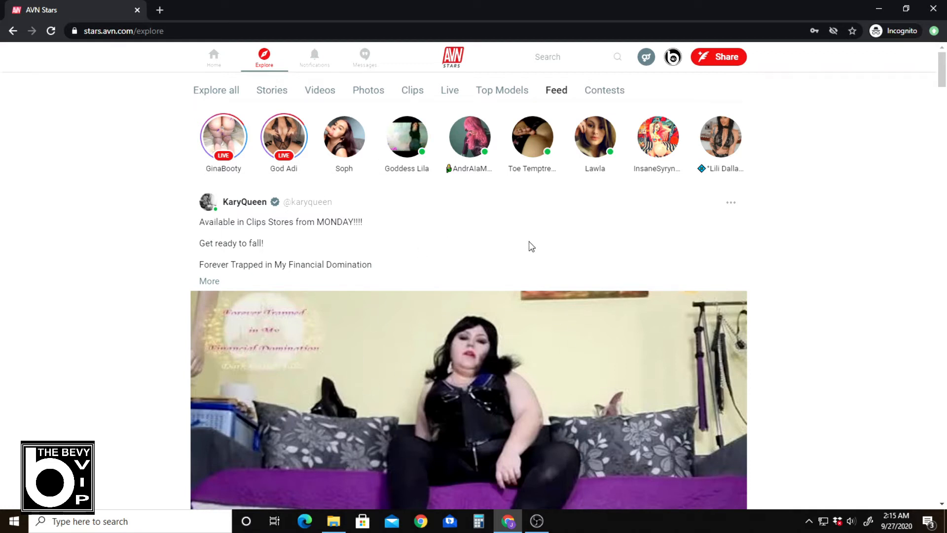
click(279, 91)
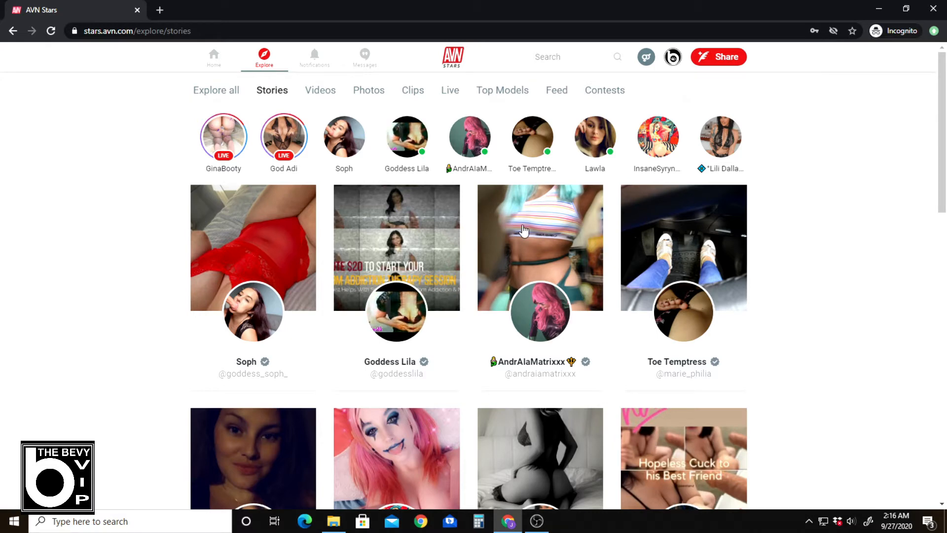
click(672, 57)
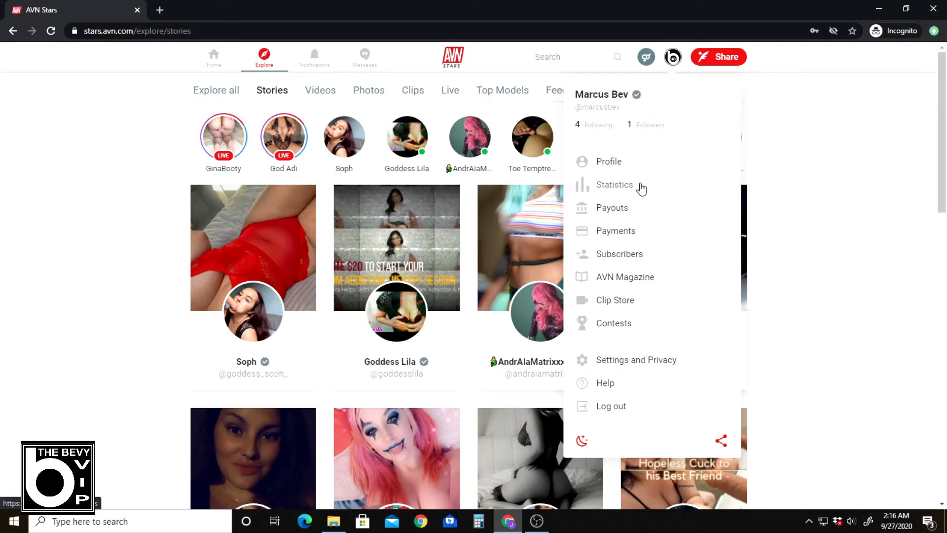
click(626, 362)
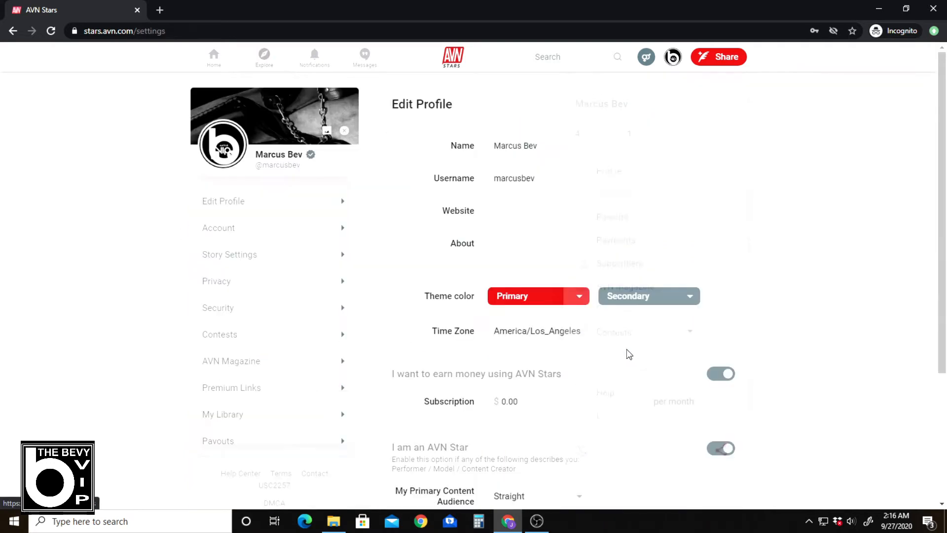
click(293, 254)
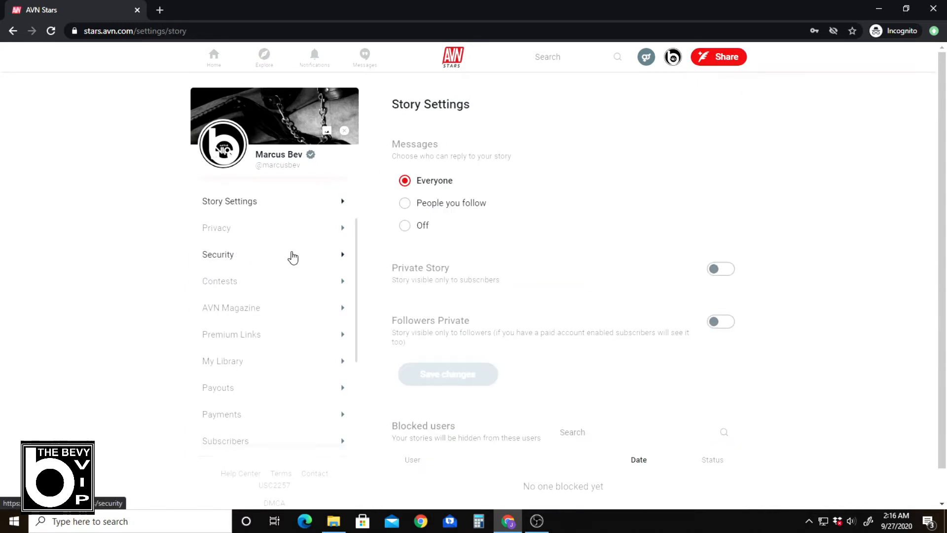
scroll(539, 201, down, 1)
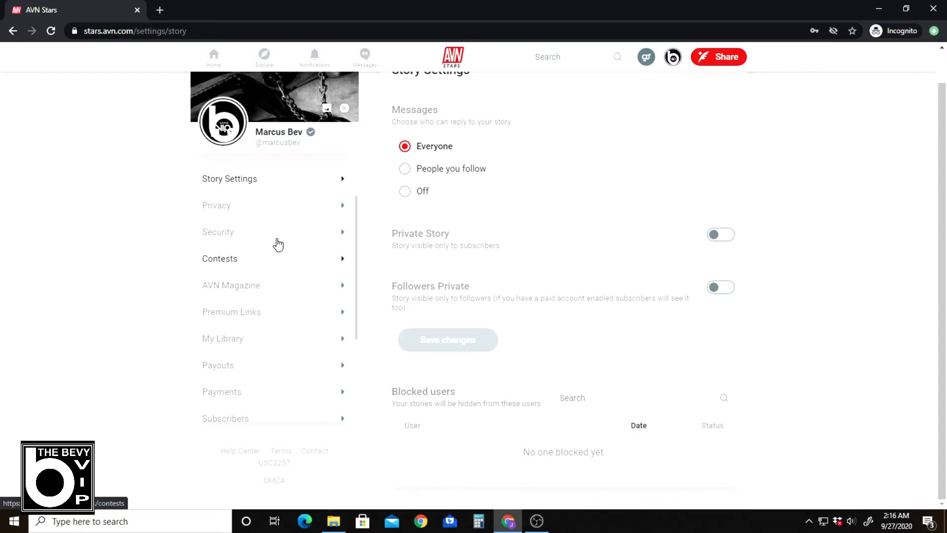
scroll(273, 217, up, 2)
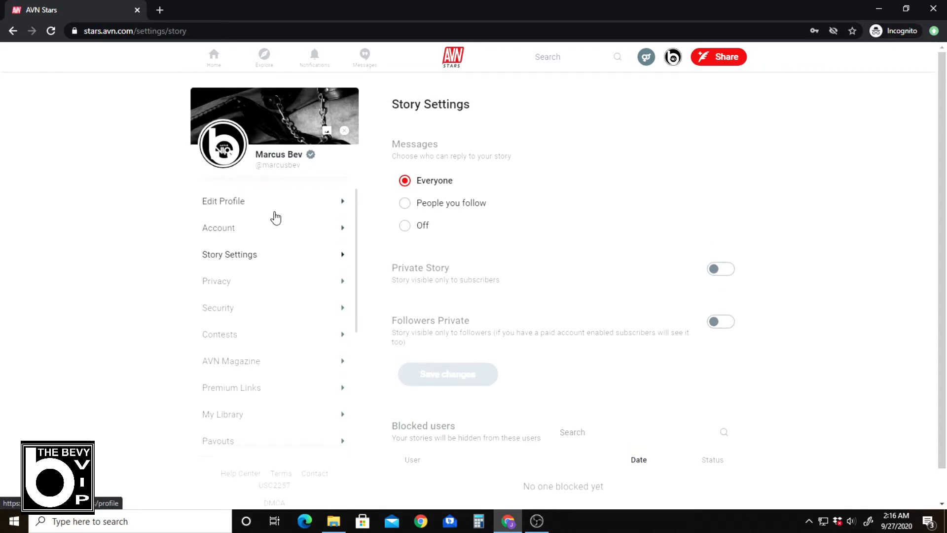
Open the Privacy settings, review the marketing, messaging and tweeting options, and try connecting a Twitter account
click(269, 281)
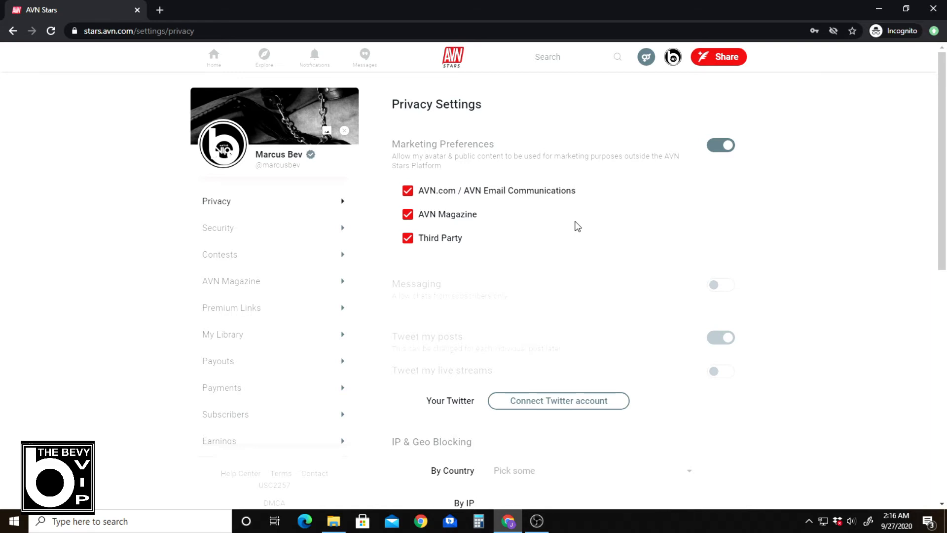
scroll(577, 226, down, 2)
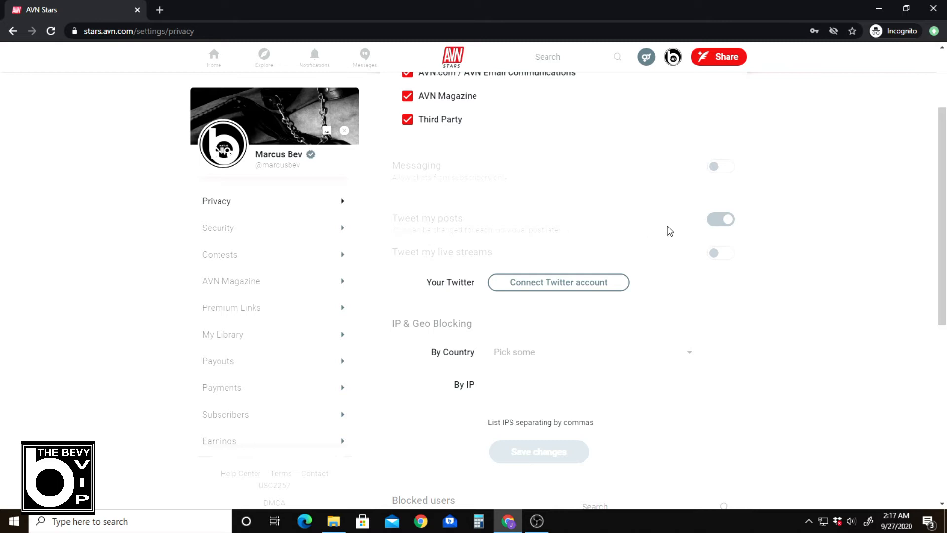
click(591, 279)
View the creator's own profile page and return to the Privacy settings
click(671, 58)
click(621, 157)
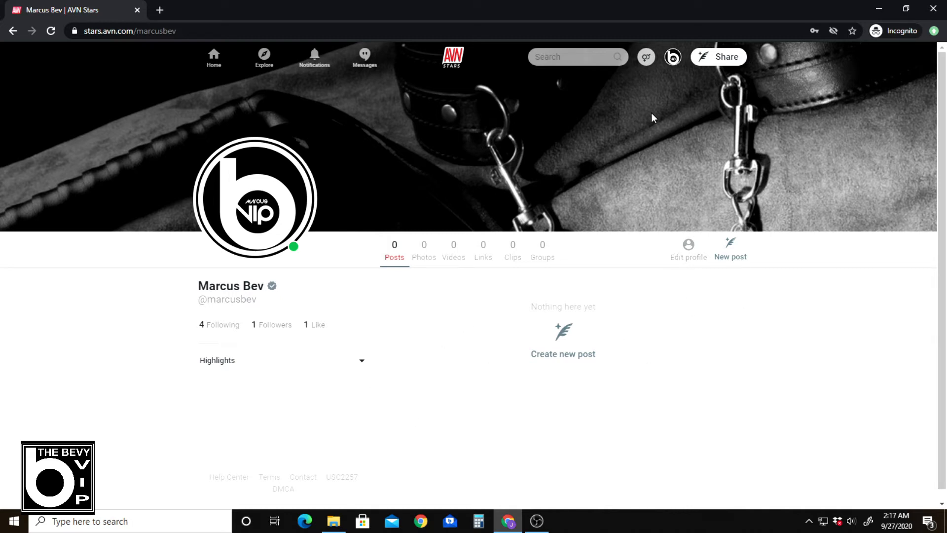
click(670, 60)
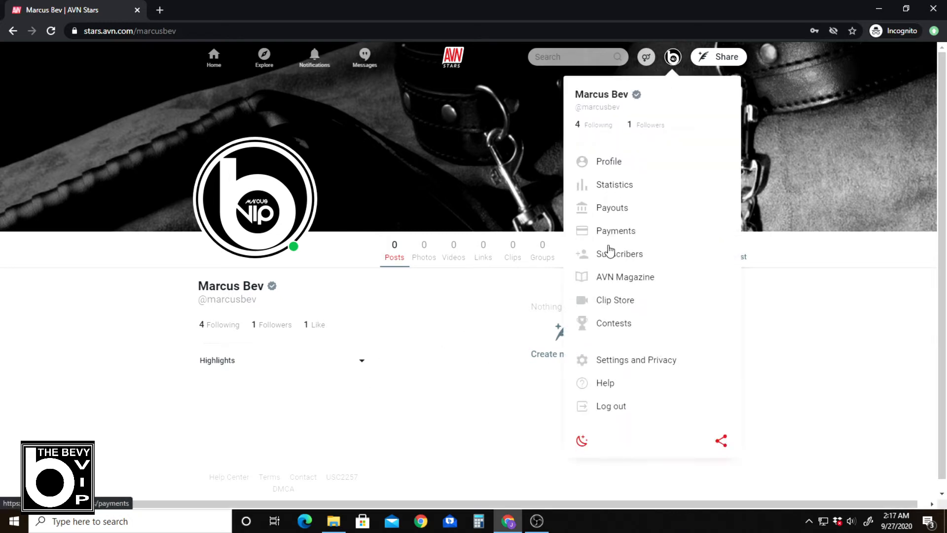
click(612, 361)
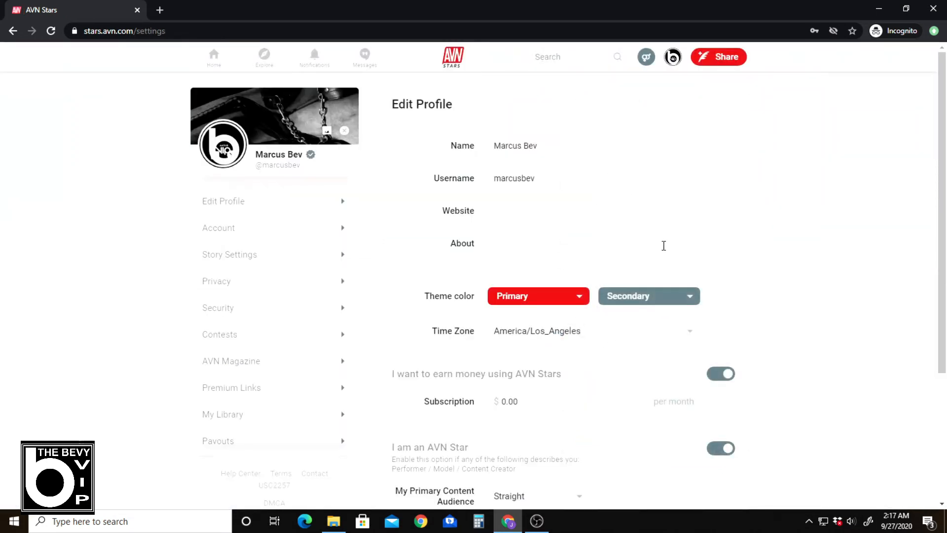
click(260, 286)
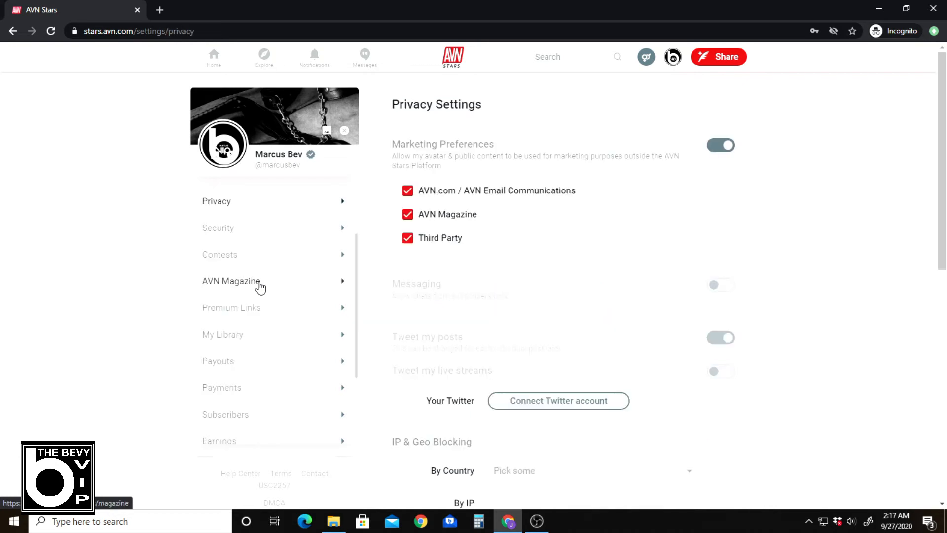
Examine the IP & Geo Blocking section and its By Country list without picking any country
scroll(567, 247, down, 3)
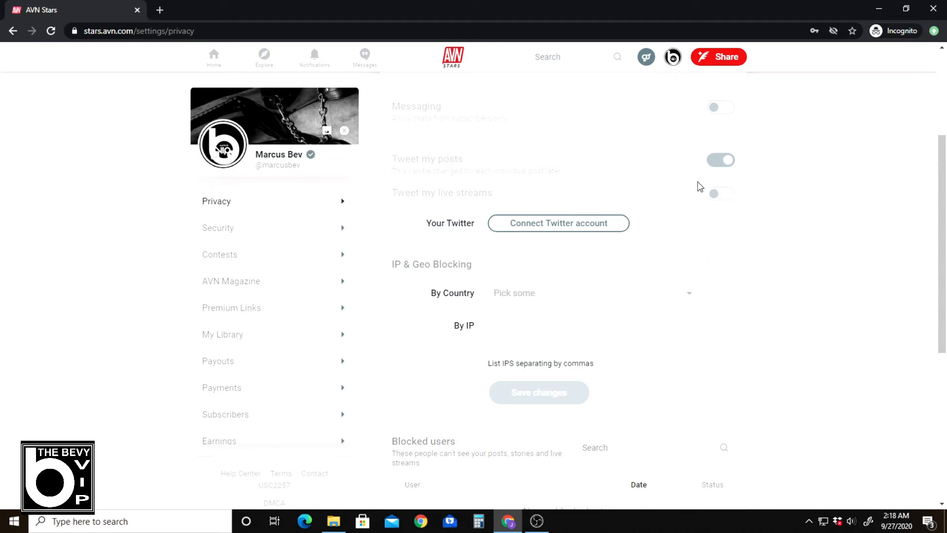
scroll(669, 215, down, 1)
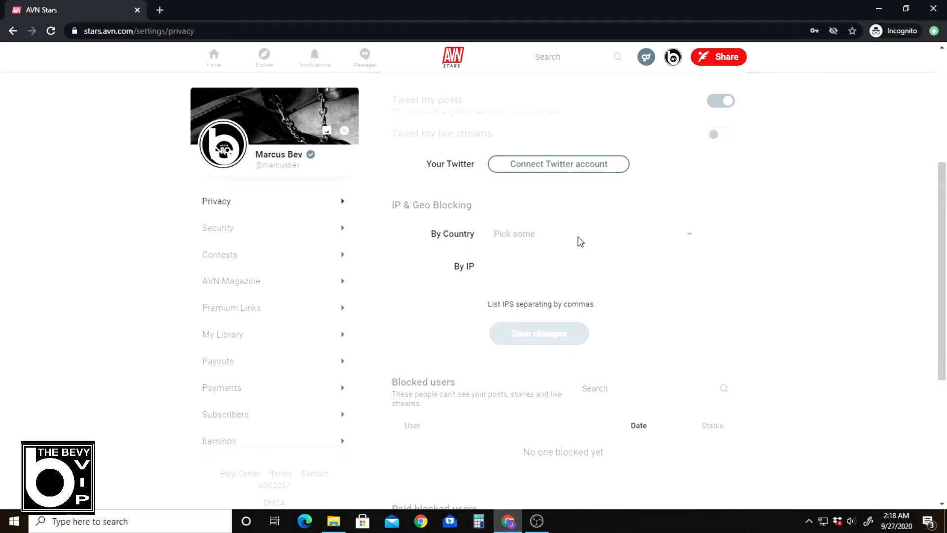
click(580, 237)
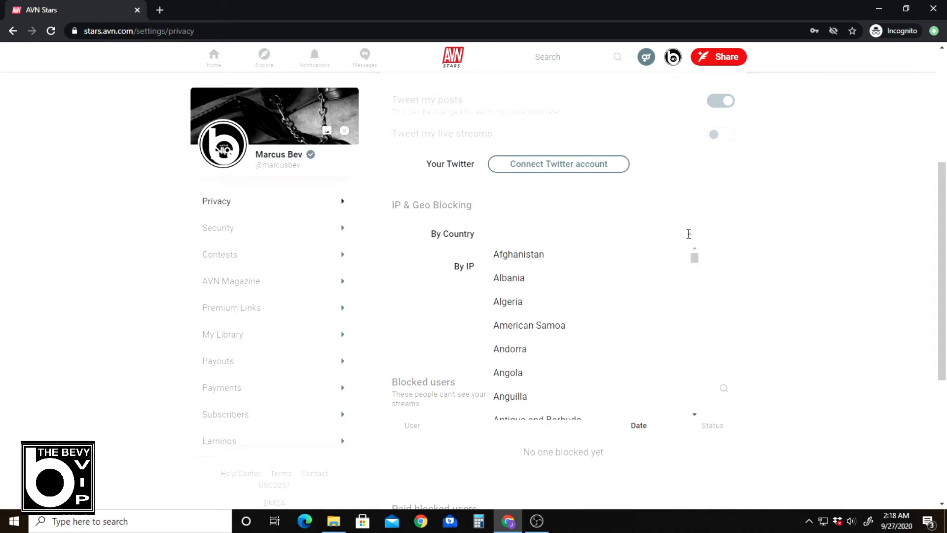
click(717, 224)
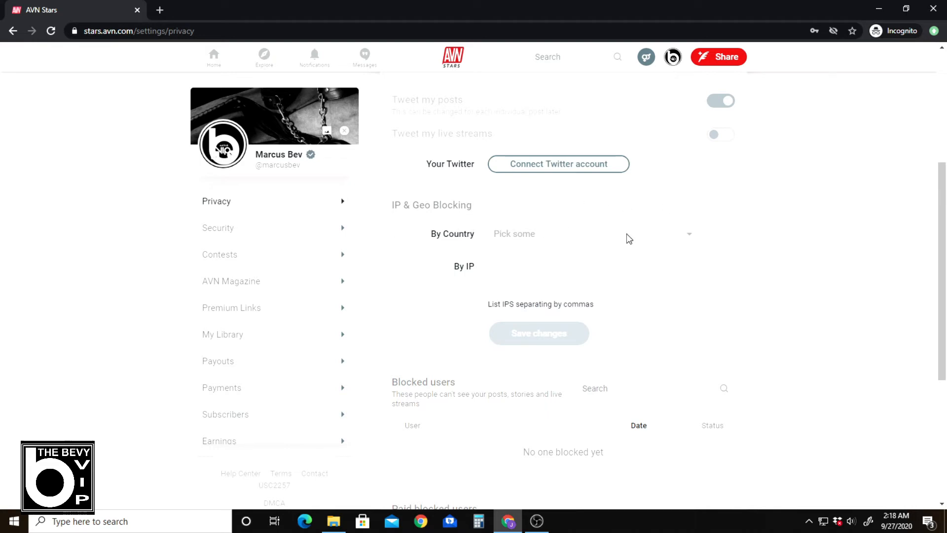
click(628, 235)
click(725, 223)
Review the Blocked users, Paid blocked users and Blocked posts sections of the Privacy settings
scroll(430, 243, down, 5)
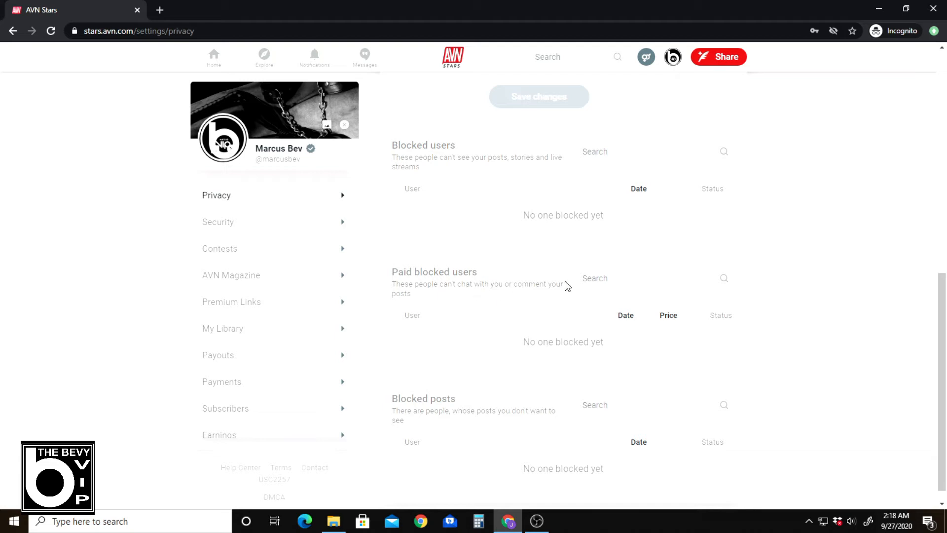
scroll(529, 265, down, 1)
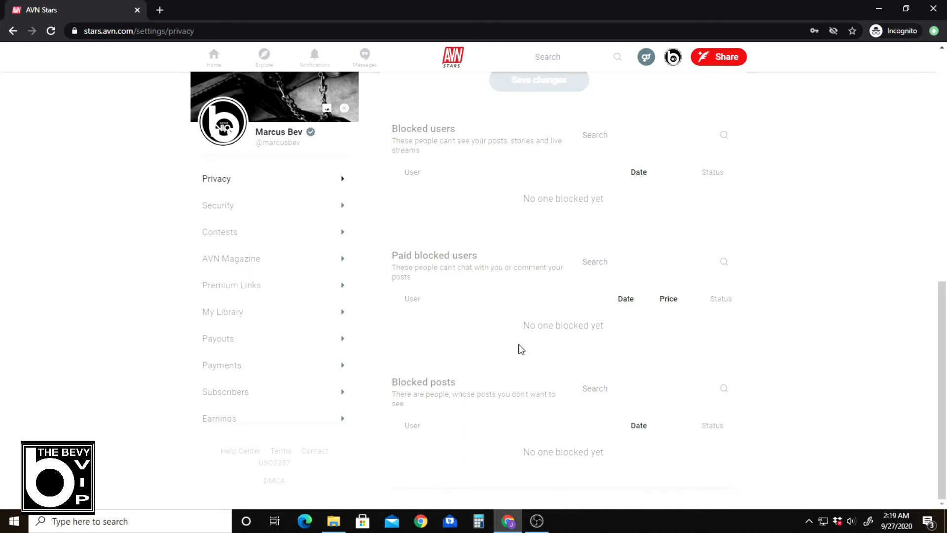
scroll(523, 347, up, 3)
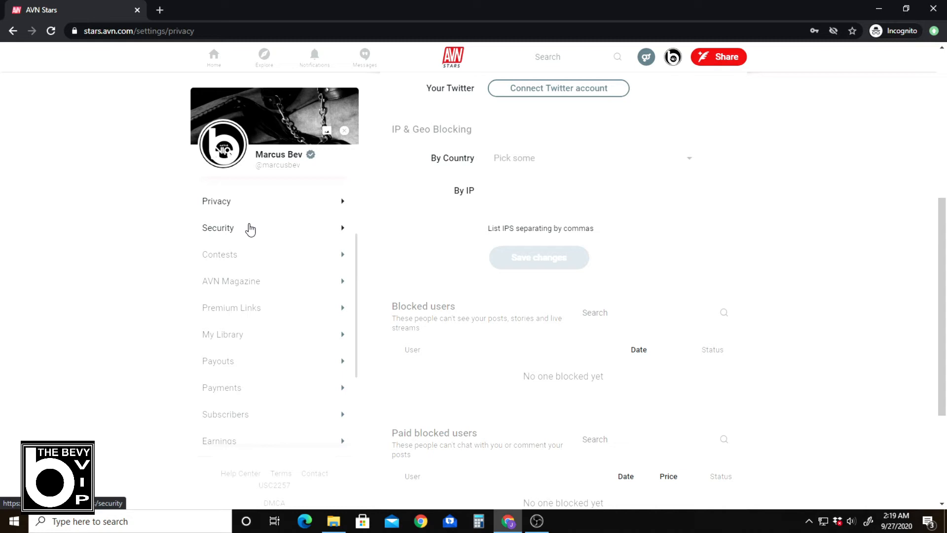
Open the Contests settings and go to the page of the Fall Color contest
click(265, 259)
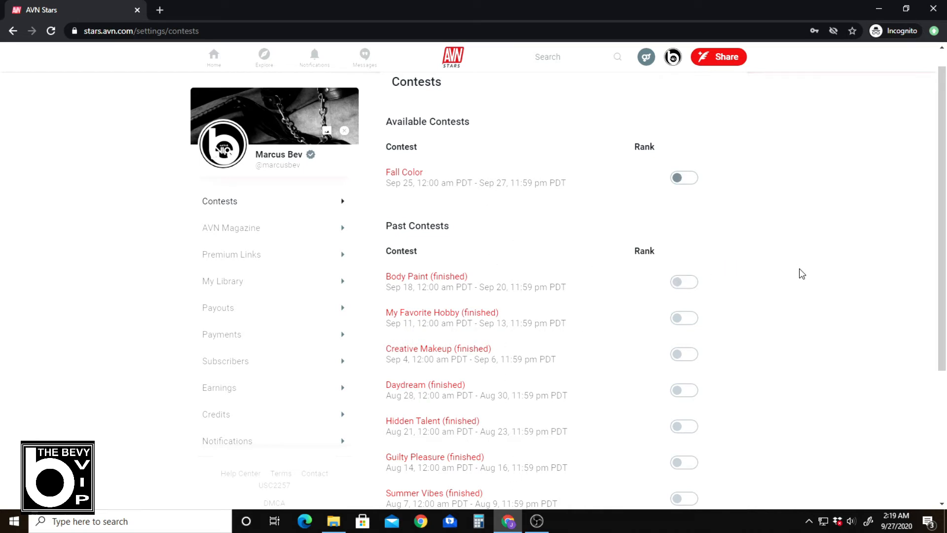
click(398, 173)
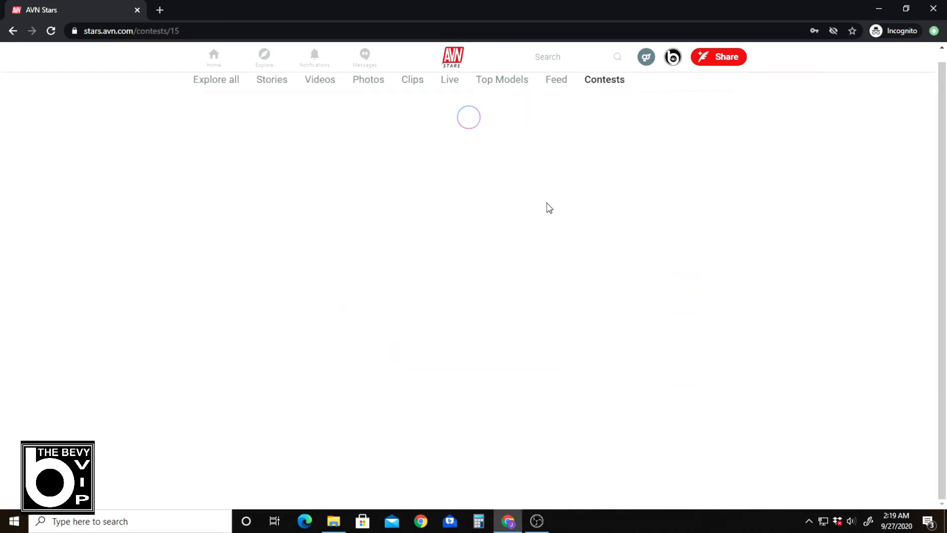
Look over the Fall Color contest page, including its description, dates and entries
scroll(556, 191, down, 2)
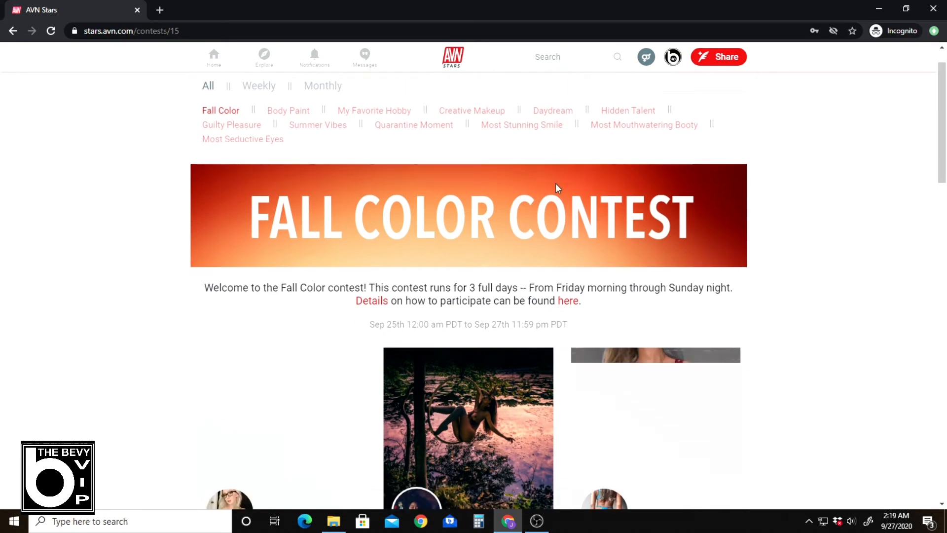
scroll(573, 198, up, 2)
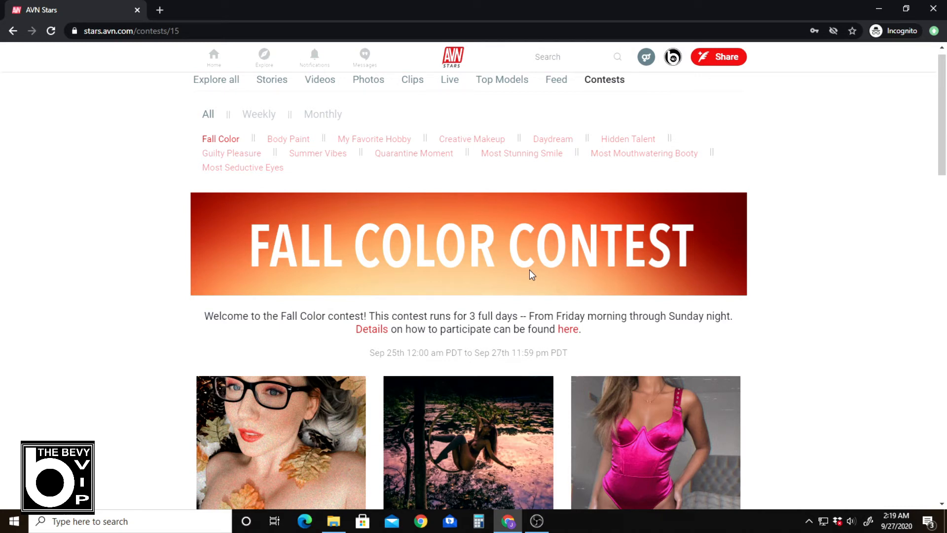
scroll(533, 251, up, 1)
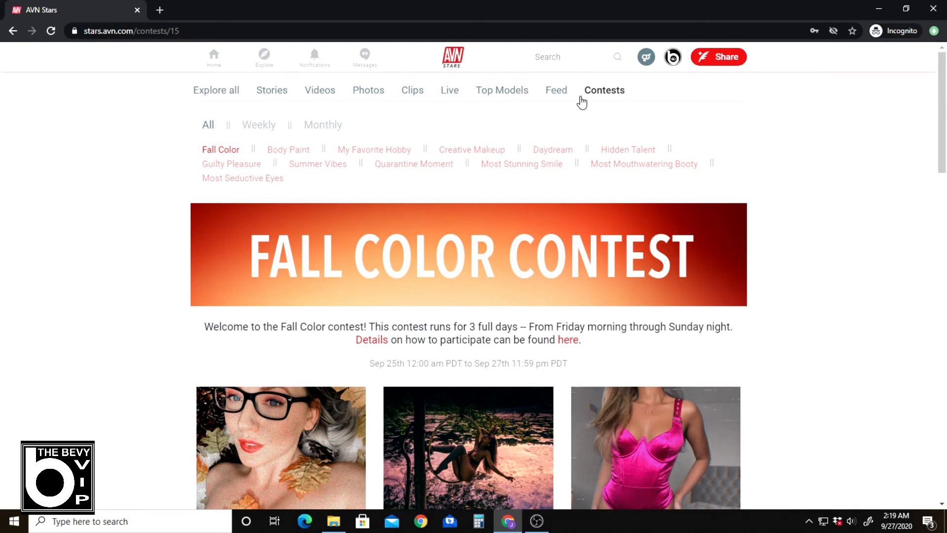
Return to the Contests section of the settings and review the available and past contests
click(674, 58)
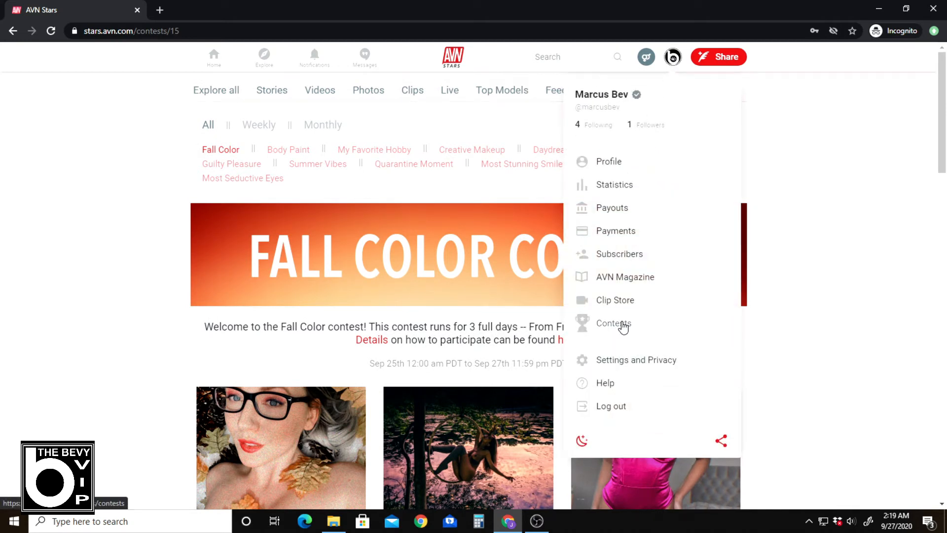
click(619, 356)
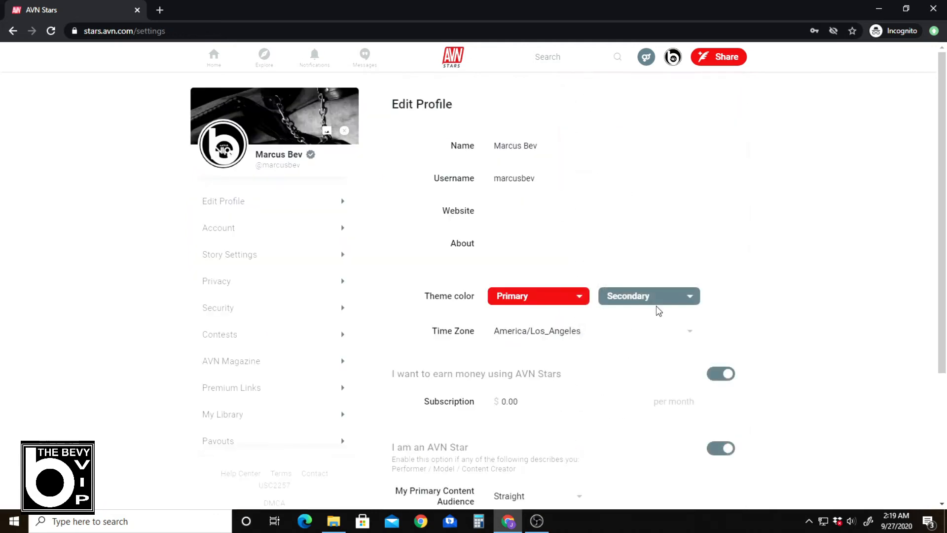
click(262, 335)
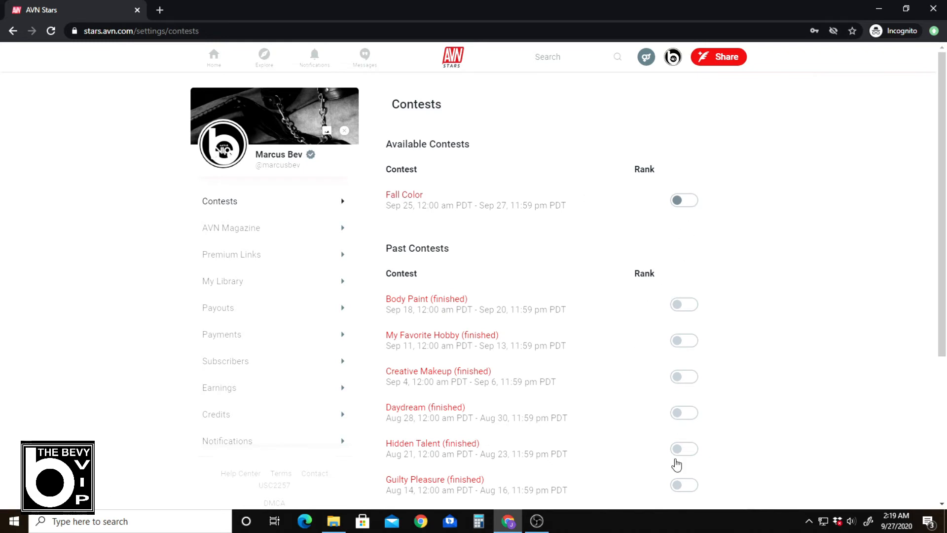
scroll(561, 319, down, 4)
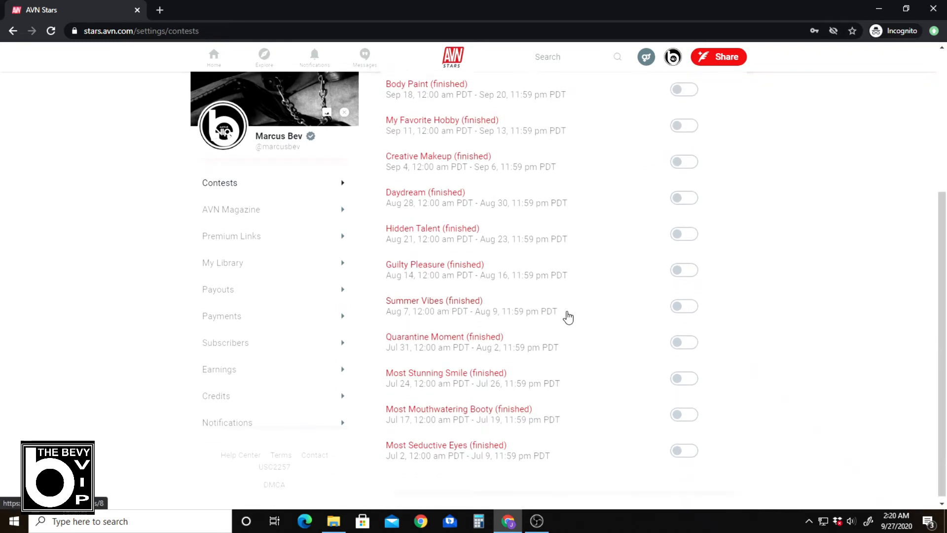
scroll(567, 315, up, 4)
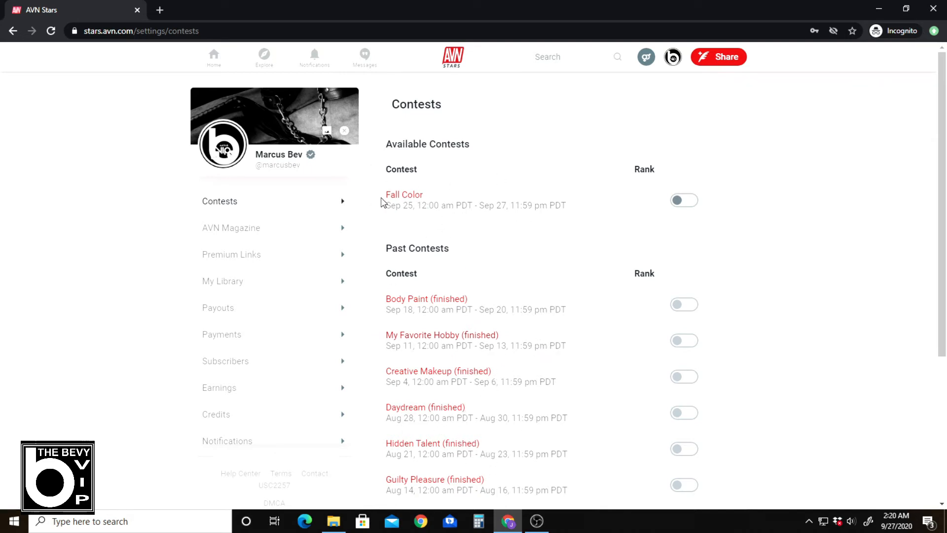
Open the AVN Magazine settings and review the print subscription and Digital Edition options
scroll(484, 226, down, 1)
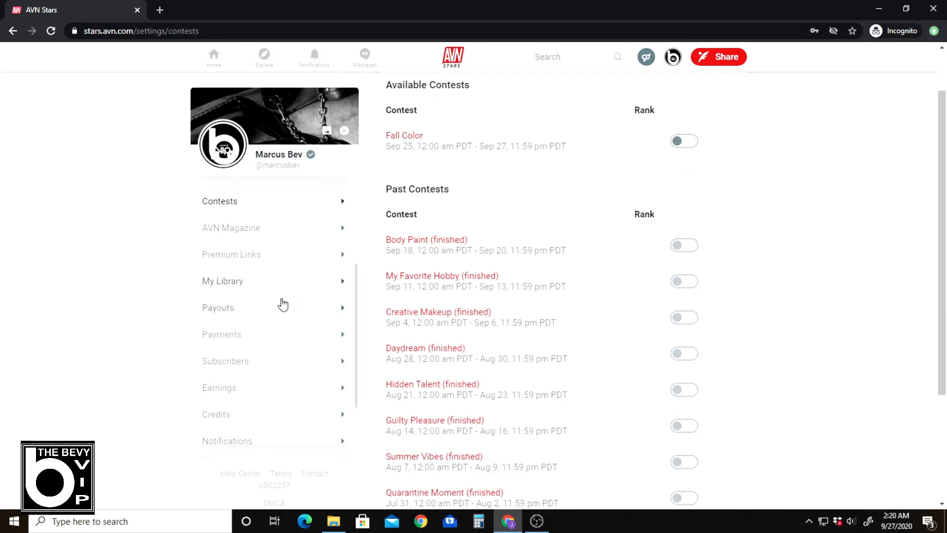
scroll(282, 304, down, 1)
scroll(283, 304, up, 1)
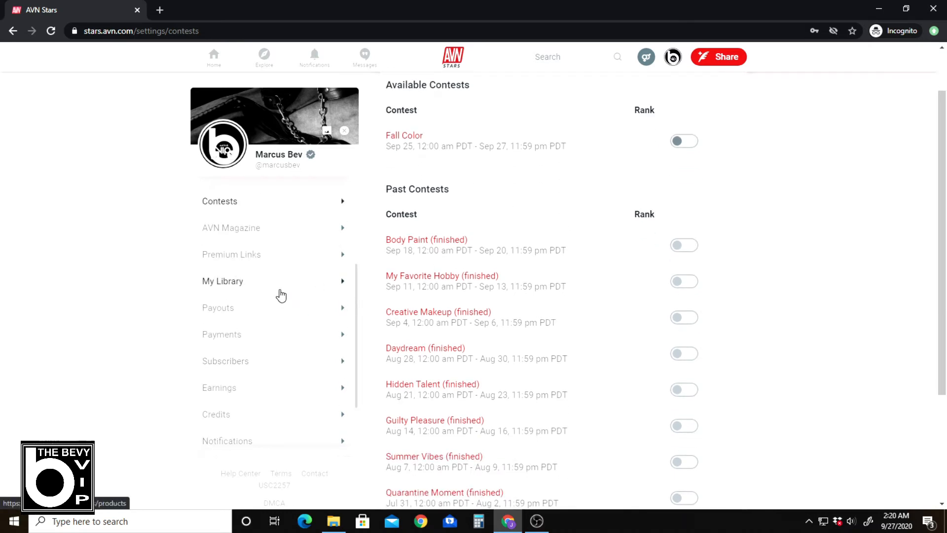
scroll(283, 328, down, 1)
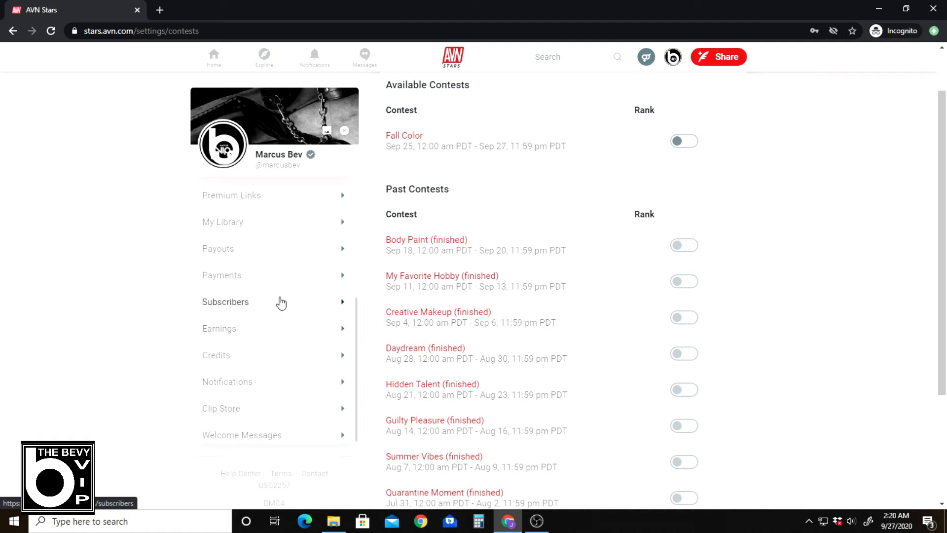
scroll(281, 257, up, 4)
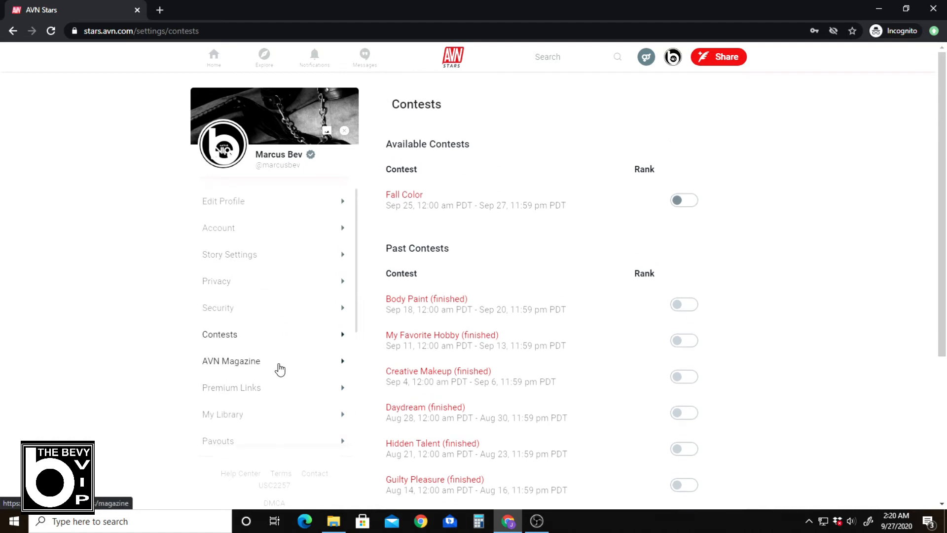
click(279, 369)
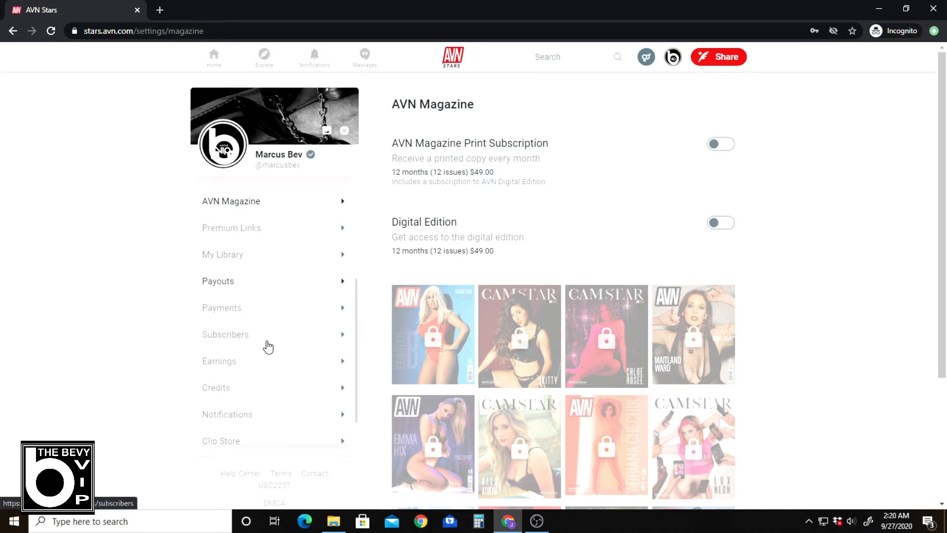
scroll(263, 306, down, 2)
scroll(281, 280, up, 3)
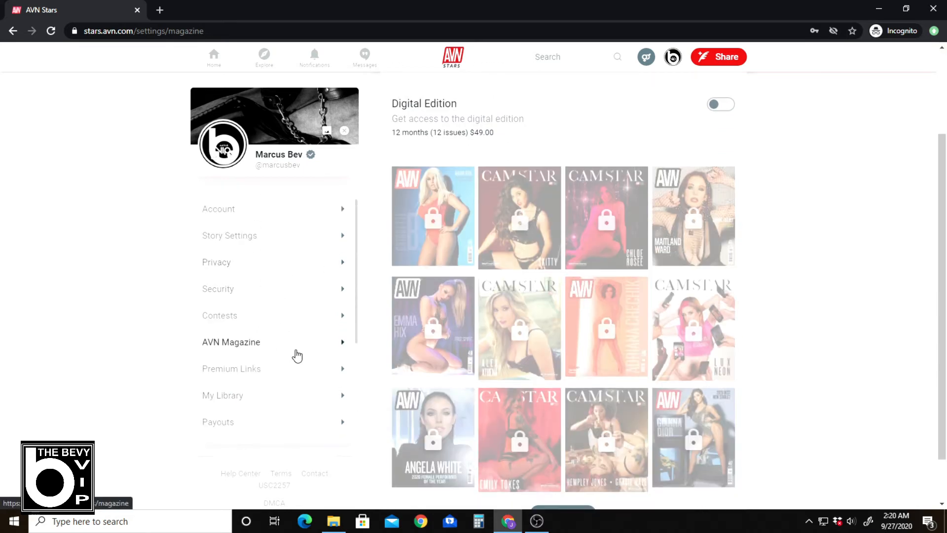
Open the Premium Links settings and review the Snapchat price and One-Click Tip Links sections
click(290, 374)
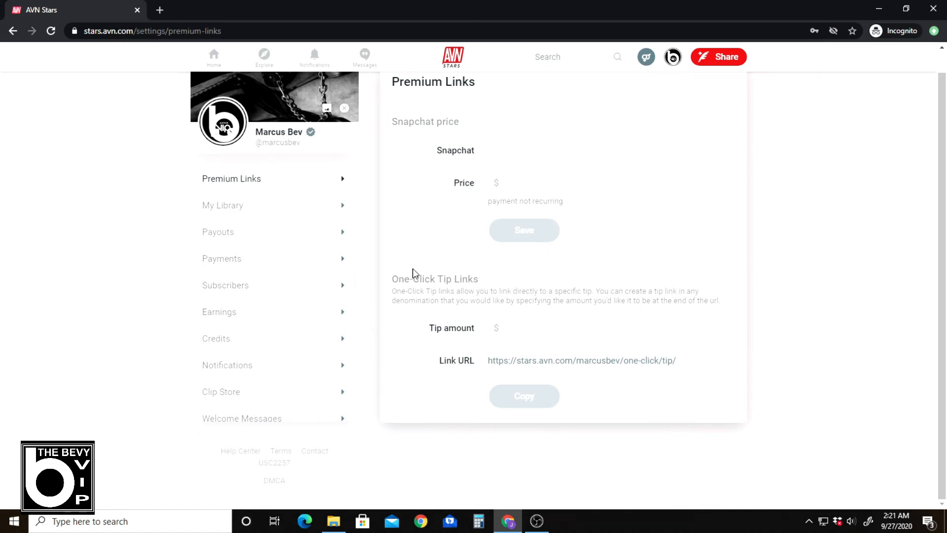
scroll(294, 236, down, 1)
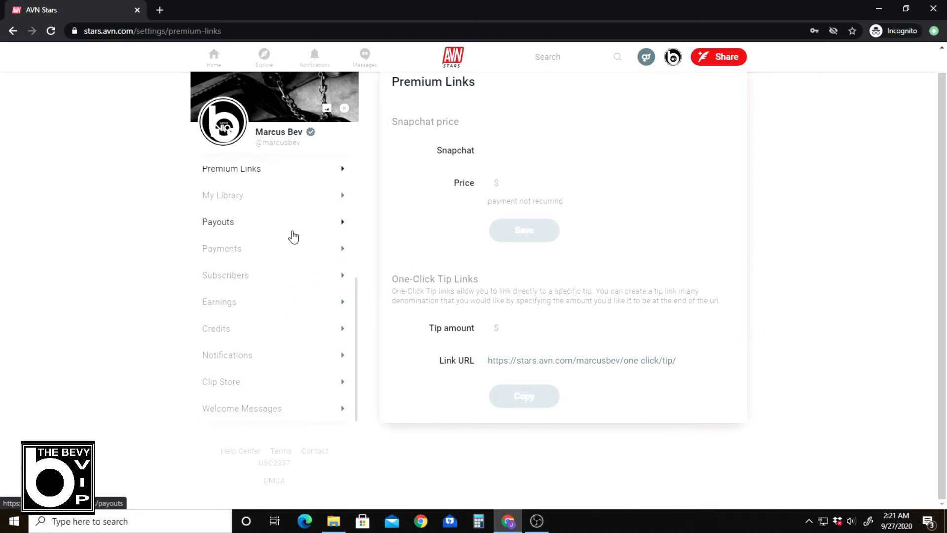
scroll(293, 235, up, 3)
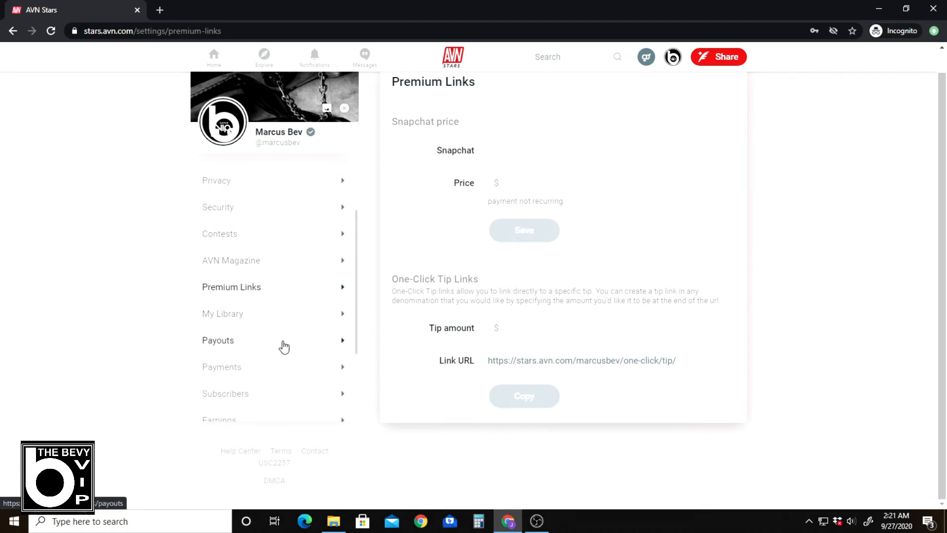
Open the Payouts settings and look through the W-9 tax form without filling it in
click(284, 347)
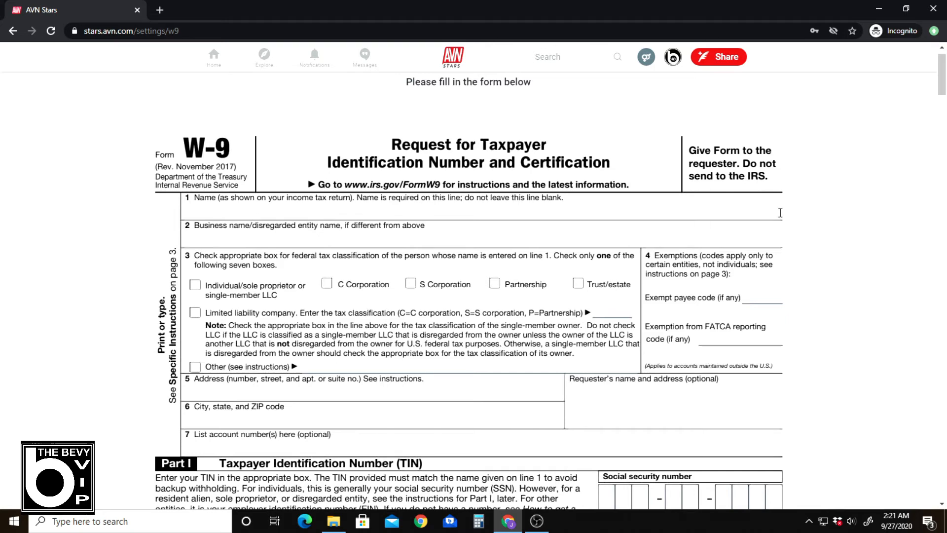
scroll(484, 244, down, 3)
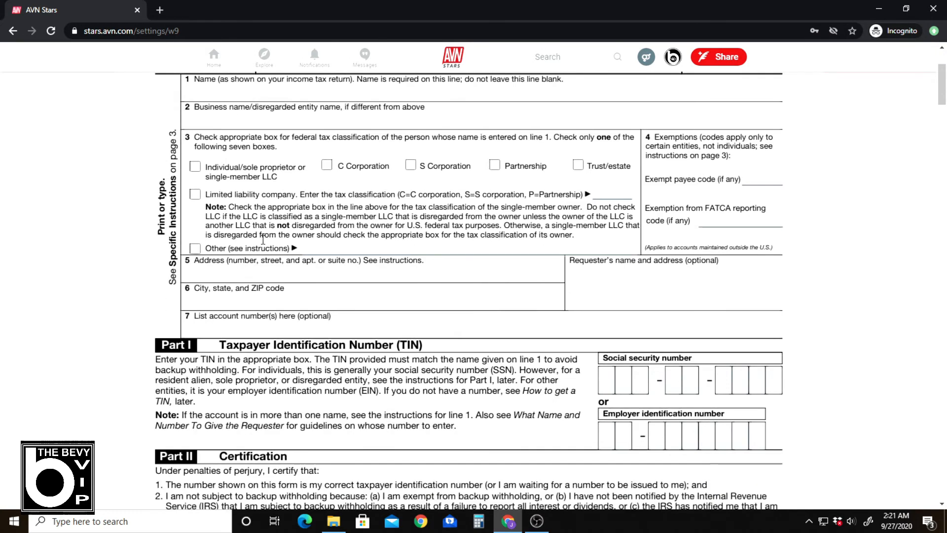
scroll(640, 437, down, 12)
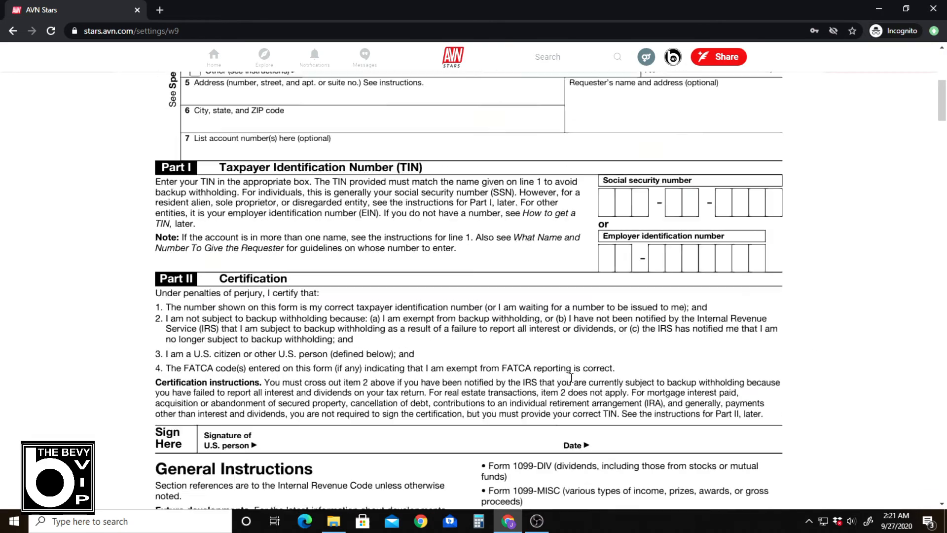
scroll(503, 269, down, 2)
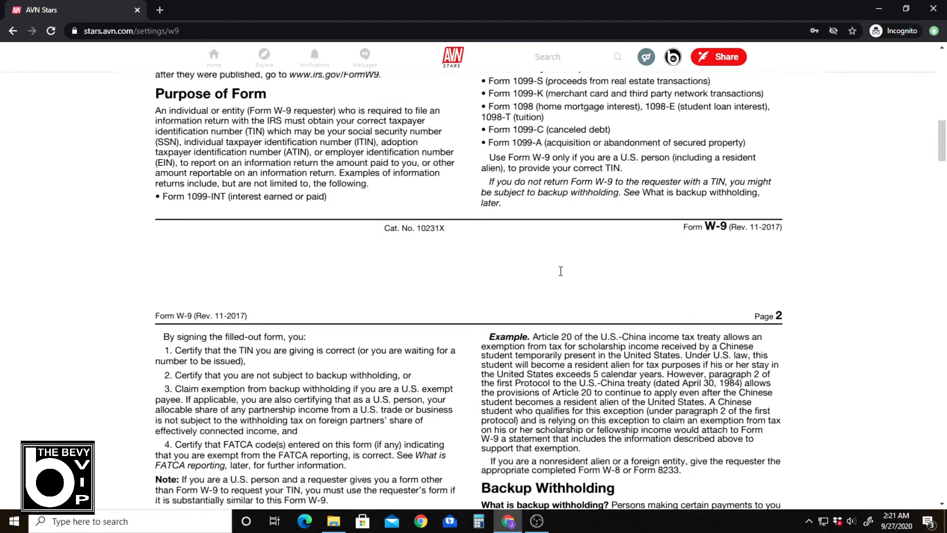
scroll(508, 269, up, 15)
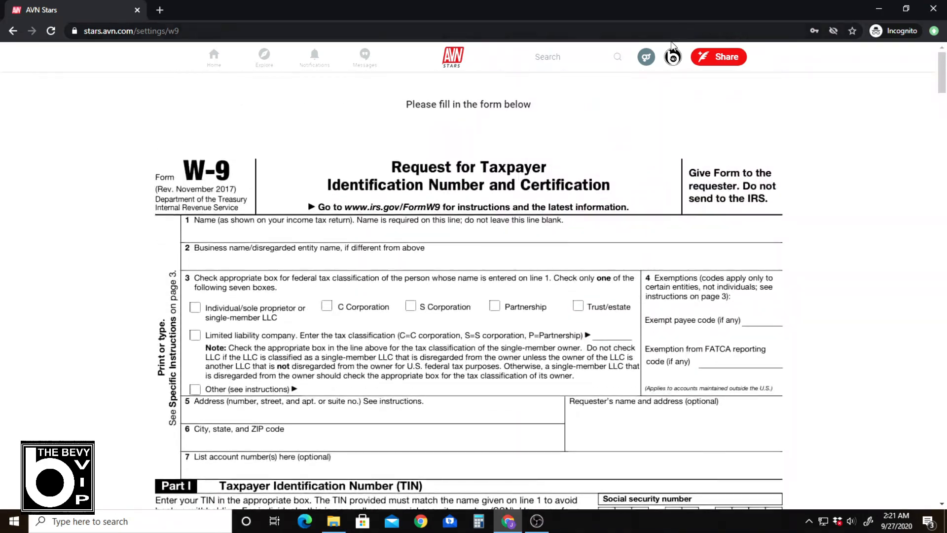
Return to the account settings and view the cards and payment statements in the Payments section
click(673, 57)
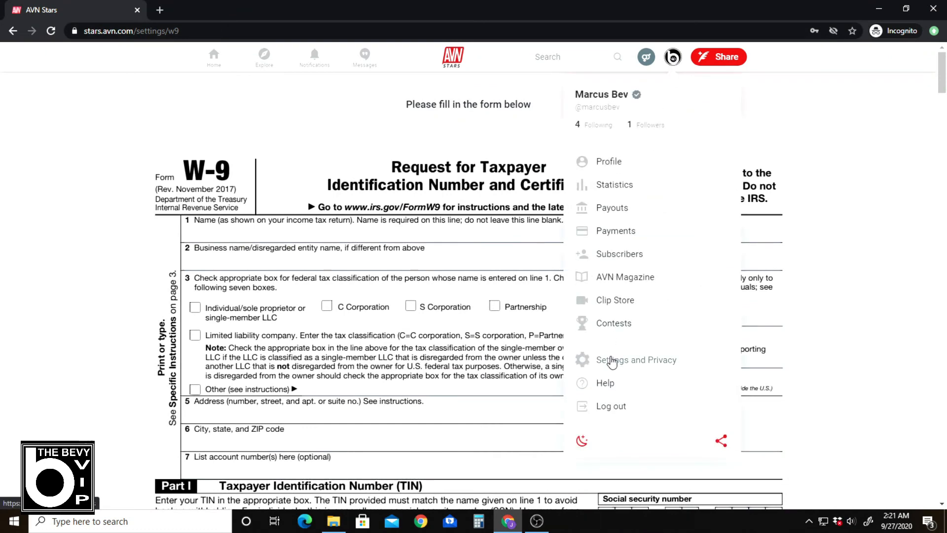
click(612, 359)
scroll(273, 280, down, 2)
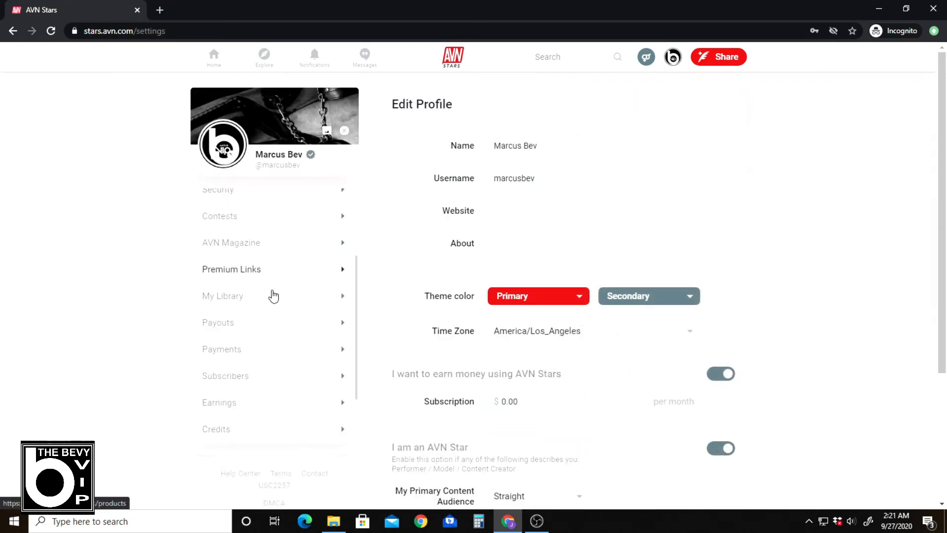
click(261, 354)
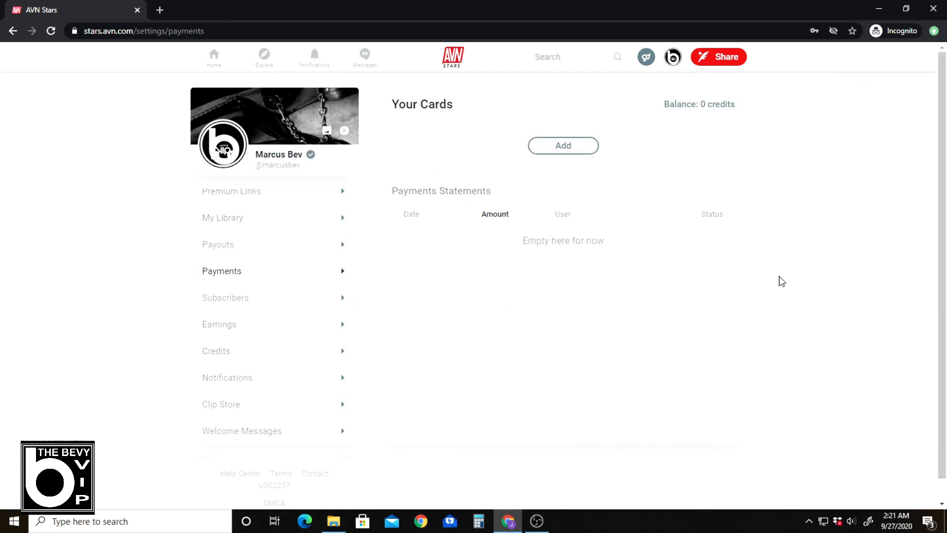
View the Subscribers, Earnings and Credits sections of the settings one after another
click(265, 305)
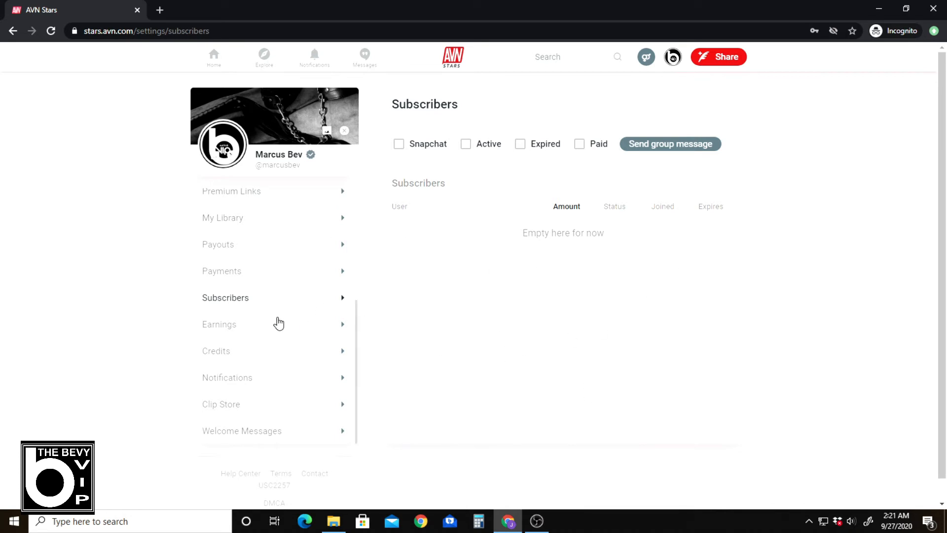
click(230, 326)
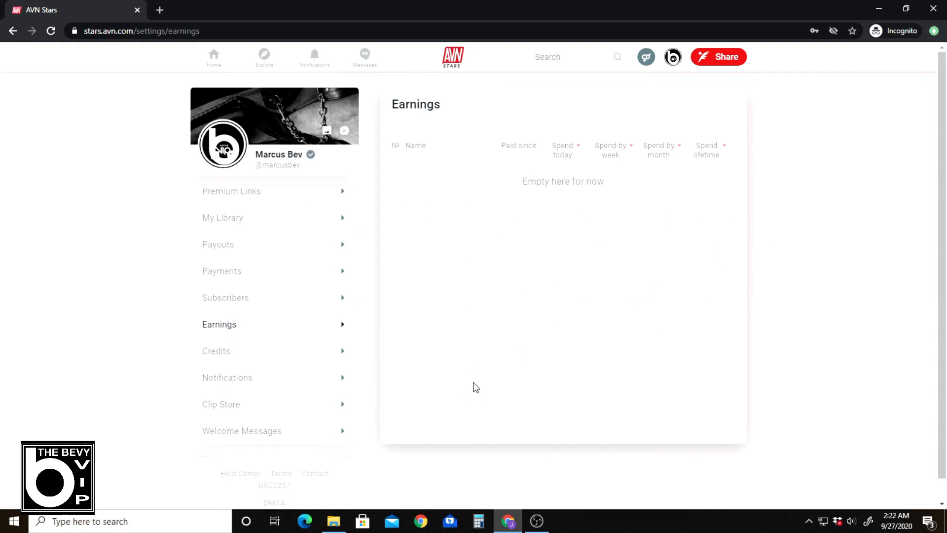
click(244, 364)
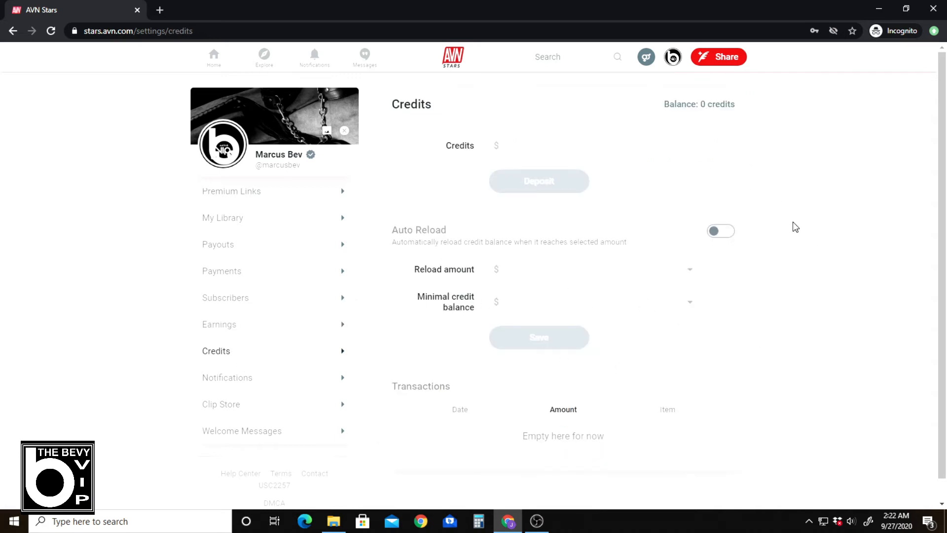
Open the Notifications settings and review the push and email notification options
scroll(247, 301, down, 1)
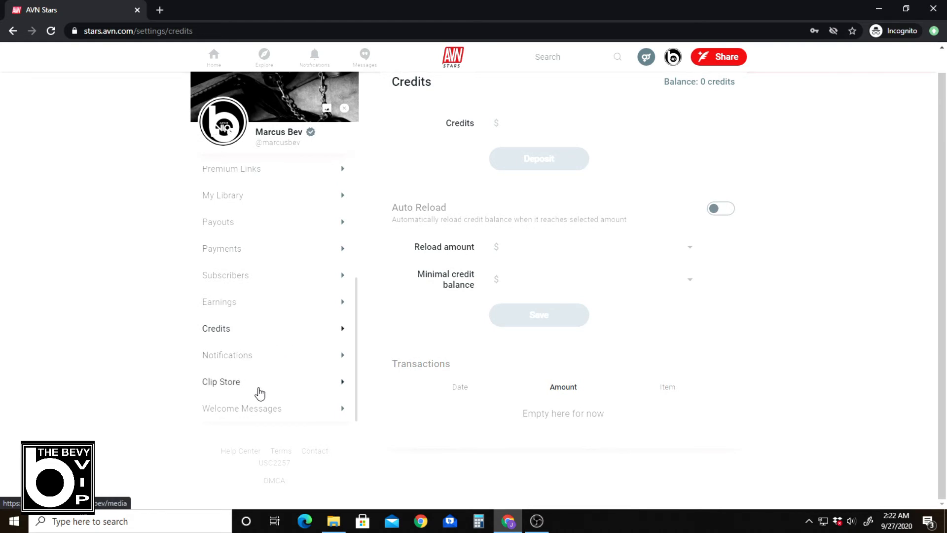
click(264, 359)
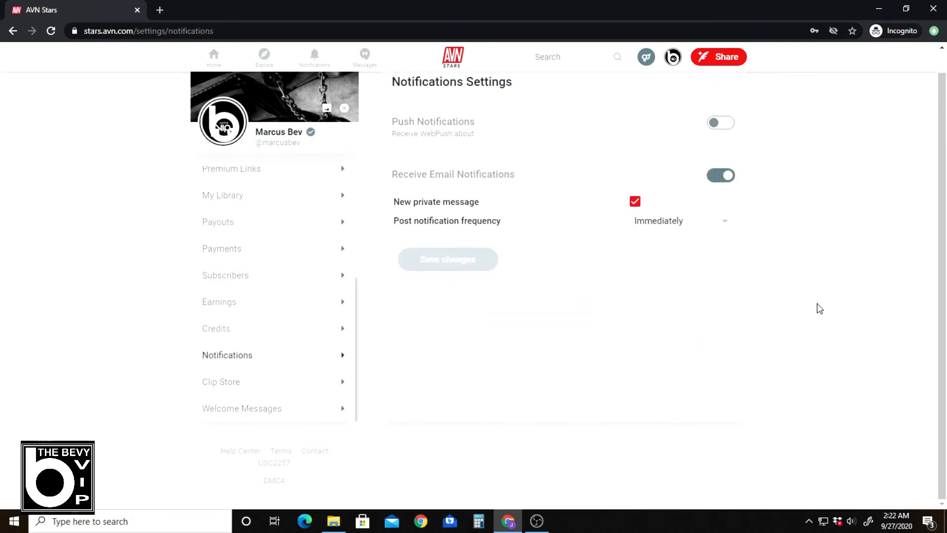
scroll(816, 303, up, 1)
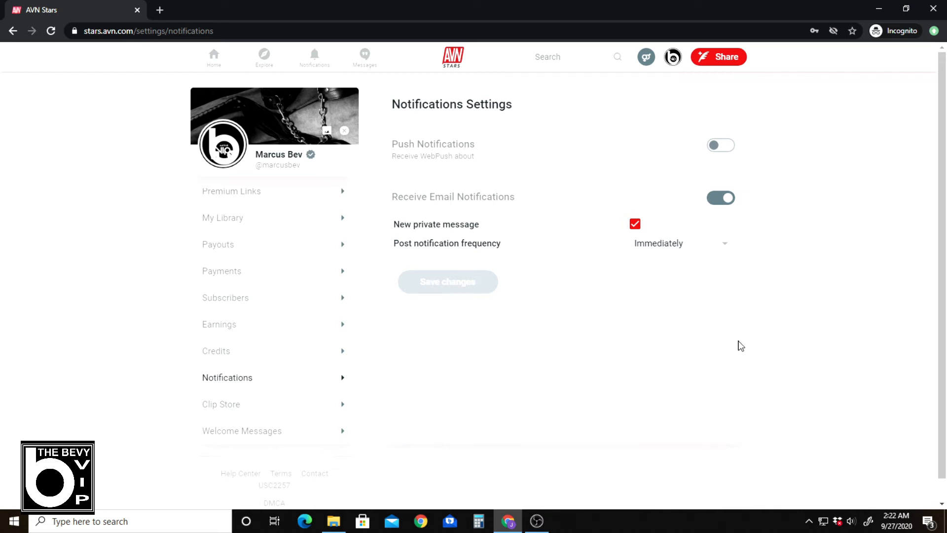
Try the Daily and Weekly post notification frequencies, and set the frequency back to Immediately without saving
click(714, 248)
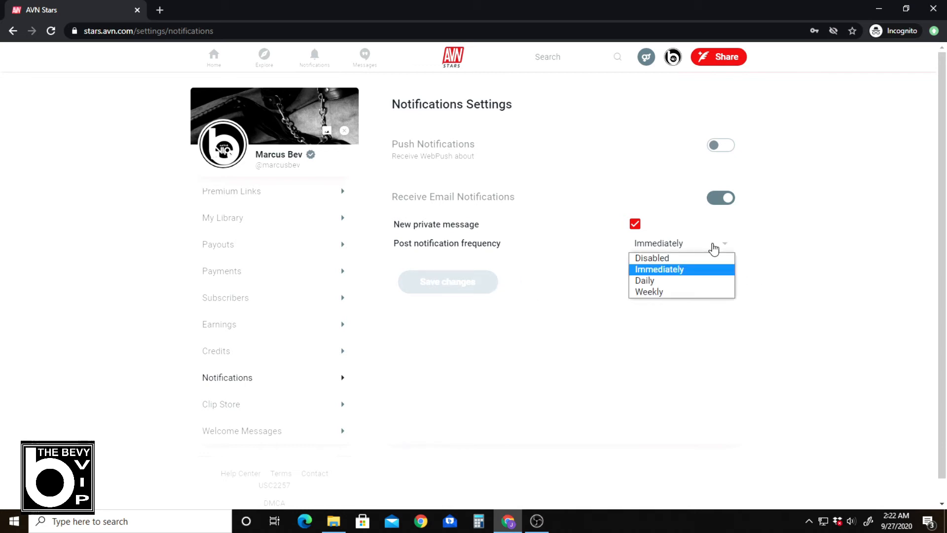
click(693, 282)
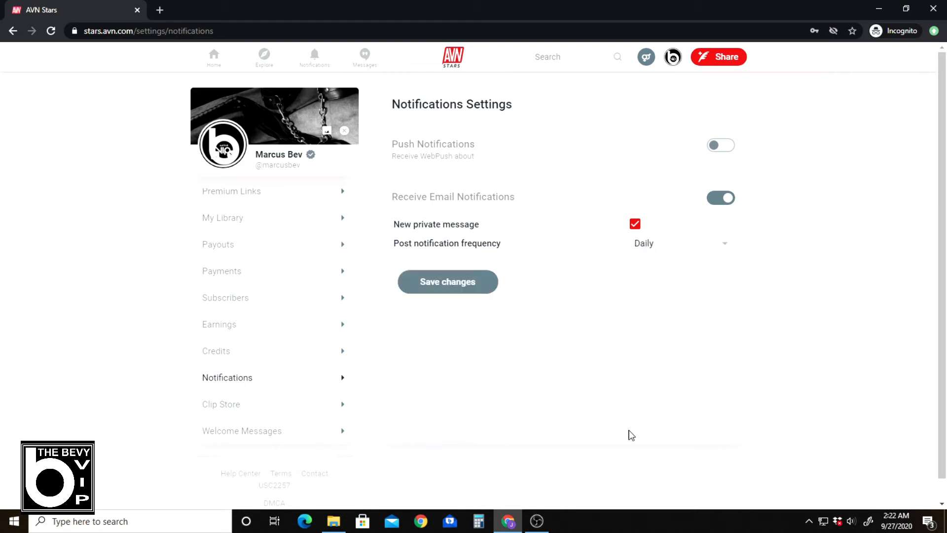
click(714, 246)
click(690, 291)
click(715, 250)
click(695, 269)
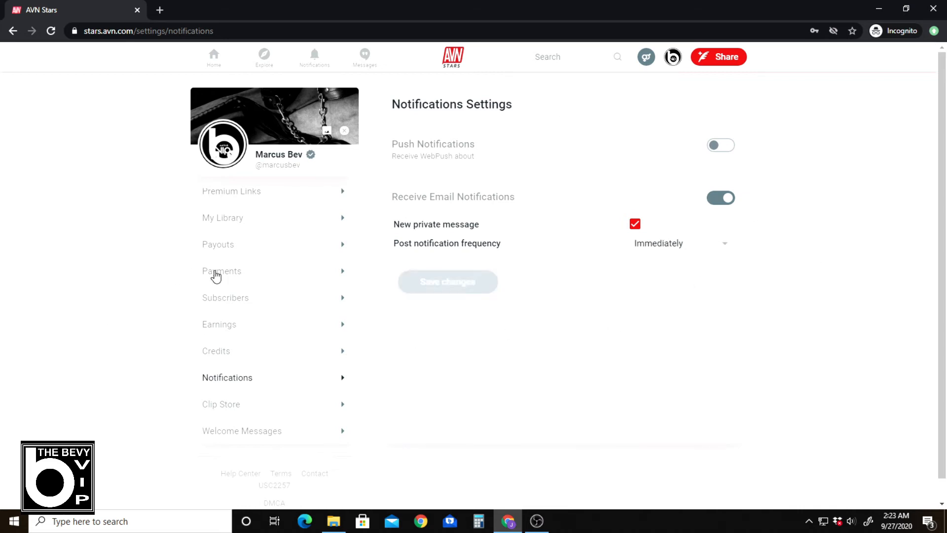
Open the Clip Store from the settings to view the profile's clips page
scroll(266, 275, down, 1)
click(250, 384)
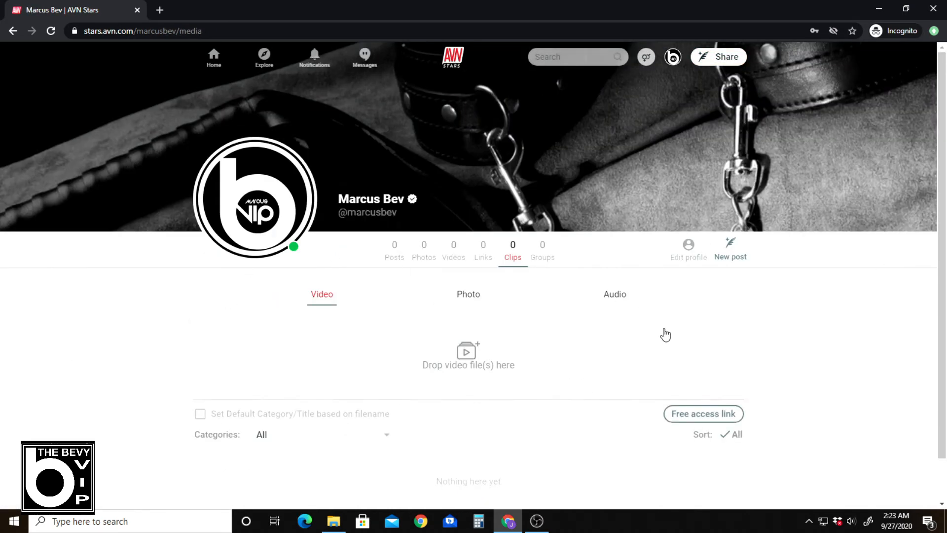
View the Photo and Audio upload areas of the clips page and return to the Video area
scroll(724, 214, down, 1)
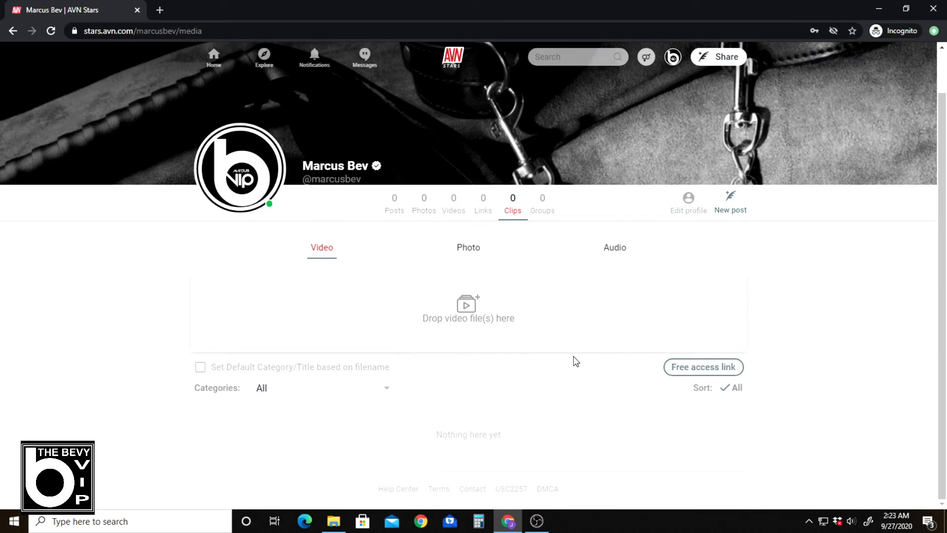
click(465, 252)
click(613, 262)
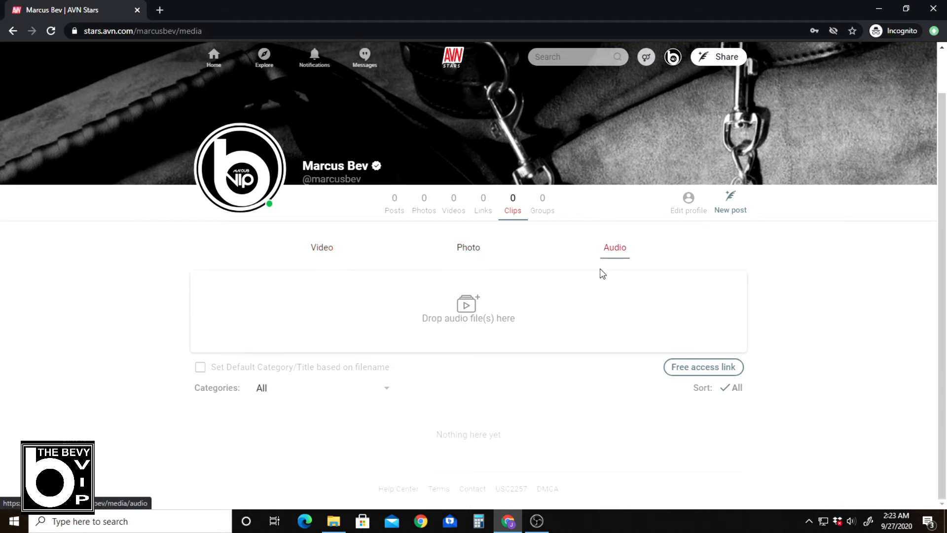
click(463, 253)
click(314, 255)
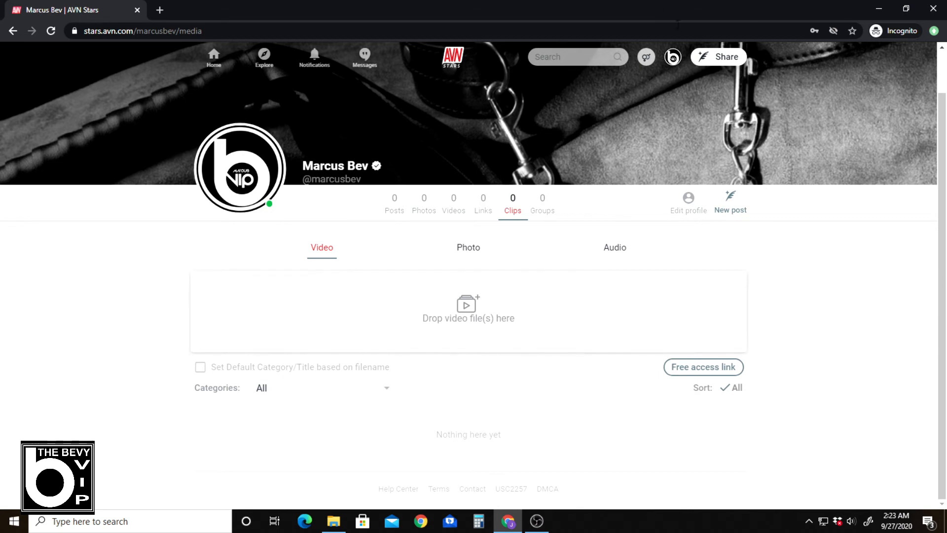
Open Settings and Privacy and view the Welcome Messages section for new subscribers and followers
click(675, 59)
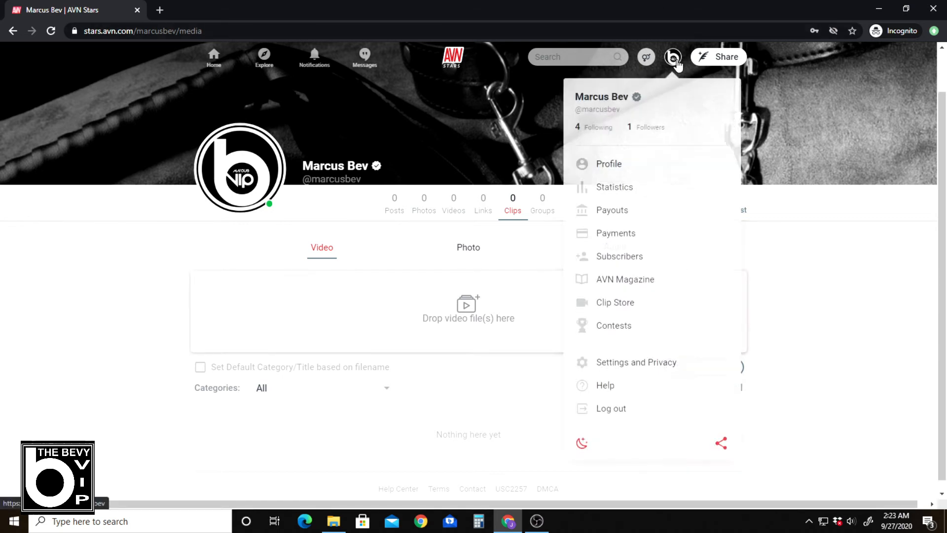
click(608, 364)
scroll(277, 332, down, 4)
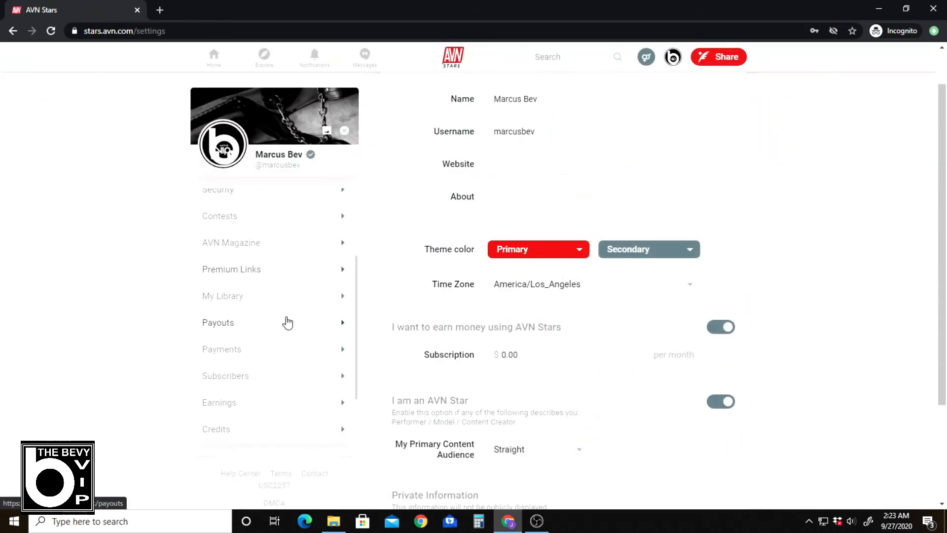
scroll(269, 360, down, 3)
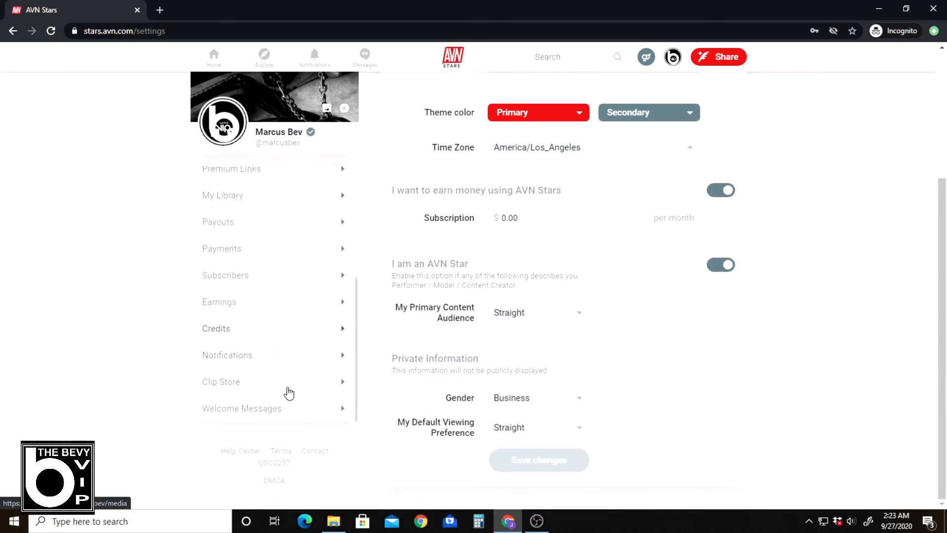
click(285, 411)
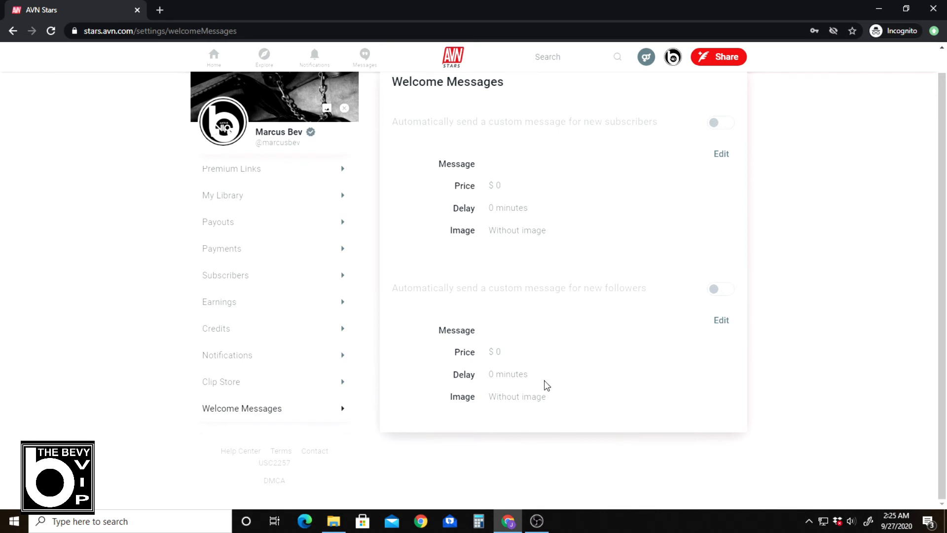
Open the Payouts section to view the W-9 form, and return to Welcome Messages
scroll(271, 322, up, 3)
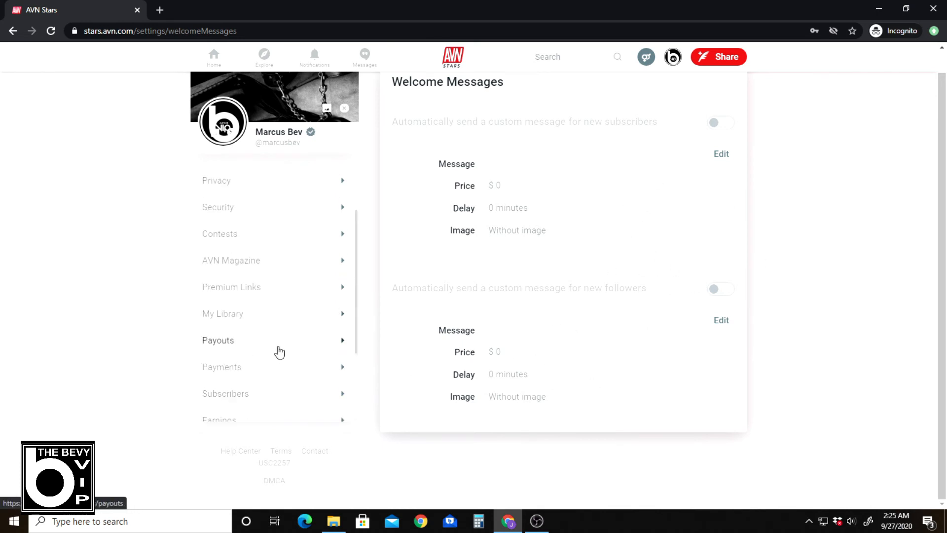
scroll(277, 351, down, 3)
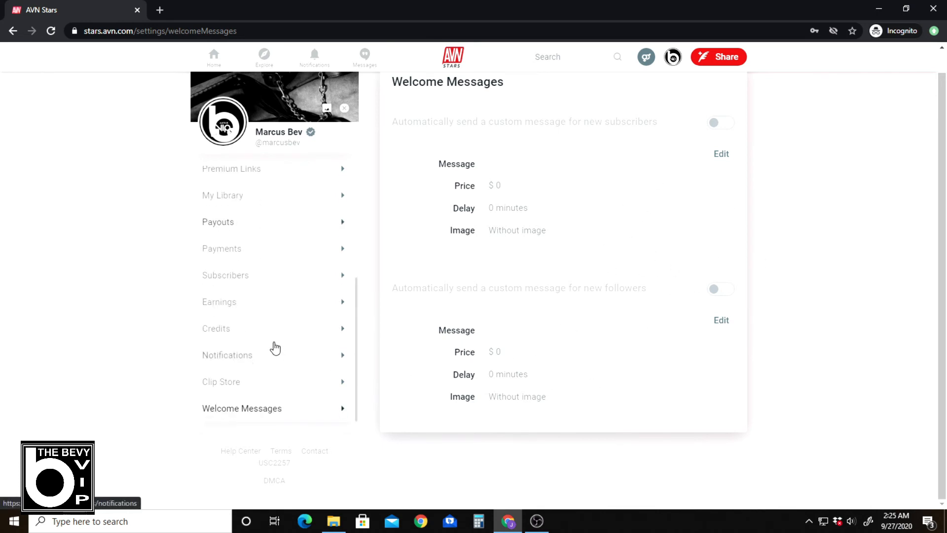
click(257, 225)
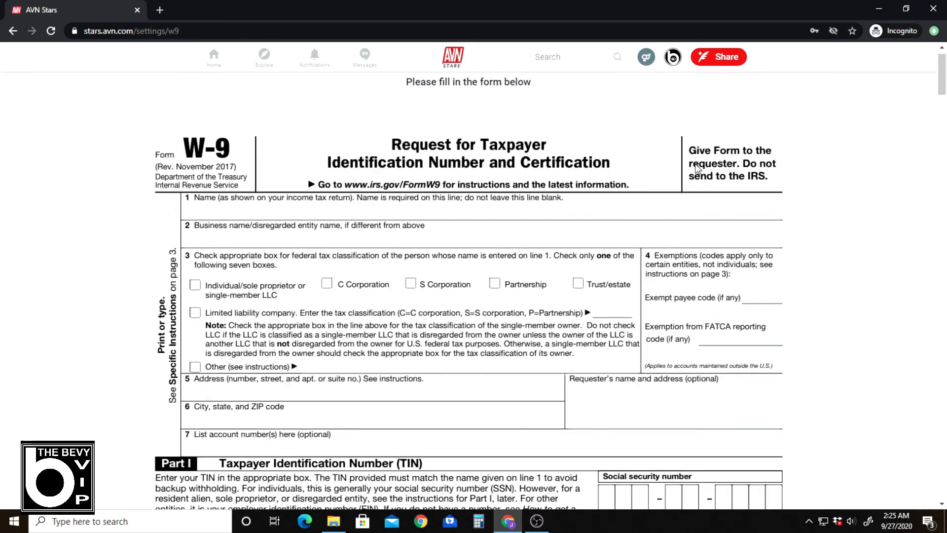
click(13, 30)
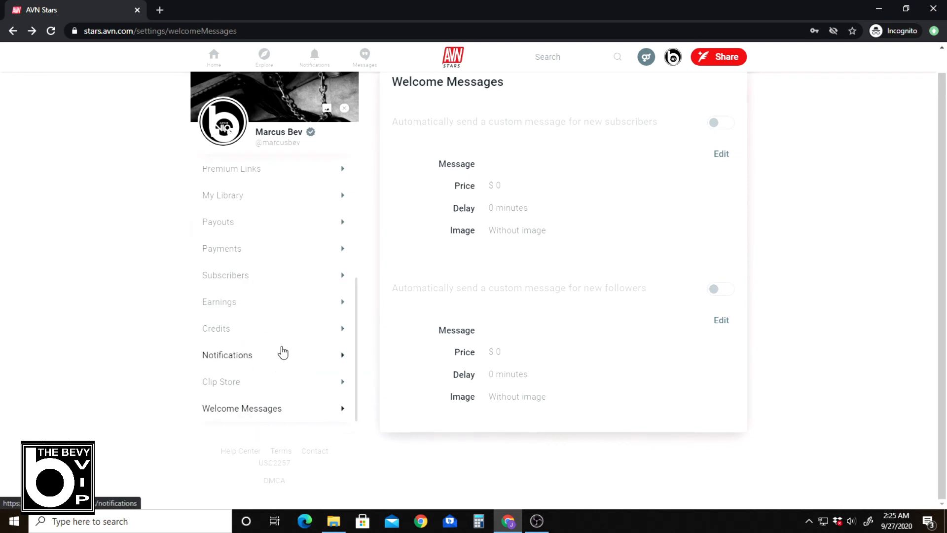
Look through the whole list of settings sections, and revisit the Payouts W-9 form before returning to Welcome Messages
scroll(281, 353, up, 3)
scroll(283, 346, up, 2)
scroll(283, 343, down, 4)
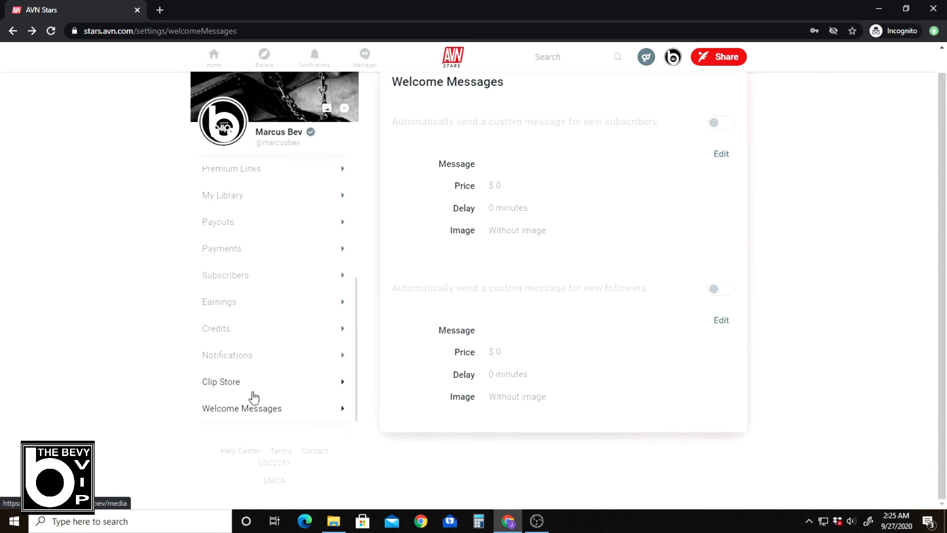
scroll(256, 280, up, 5)
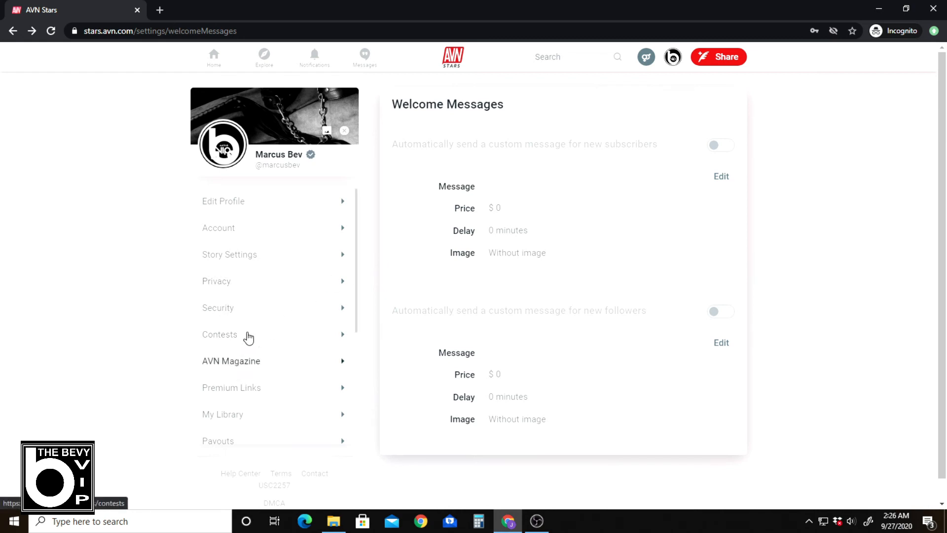
scroll(236, 288, down, 5)
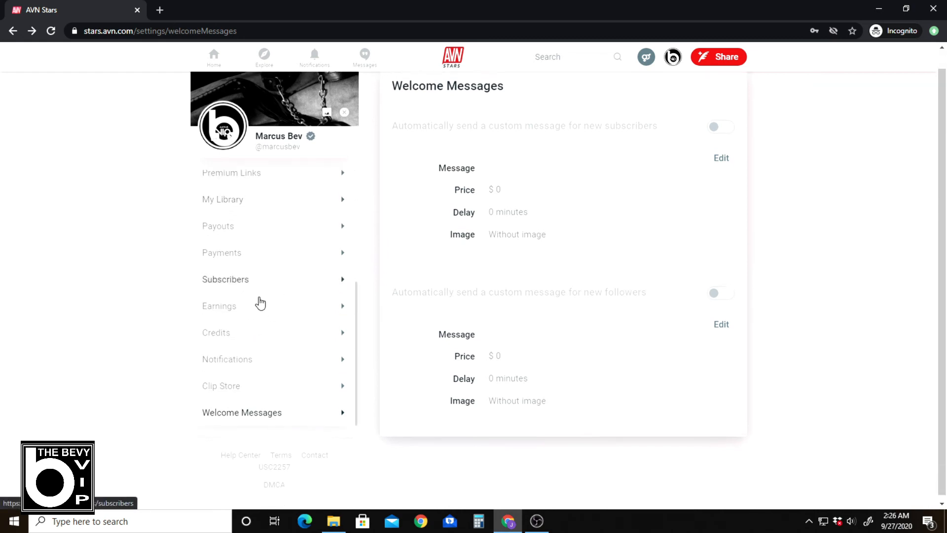
scroll(236, 353, up, 2)
scroll(245, 277, down, 1)
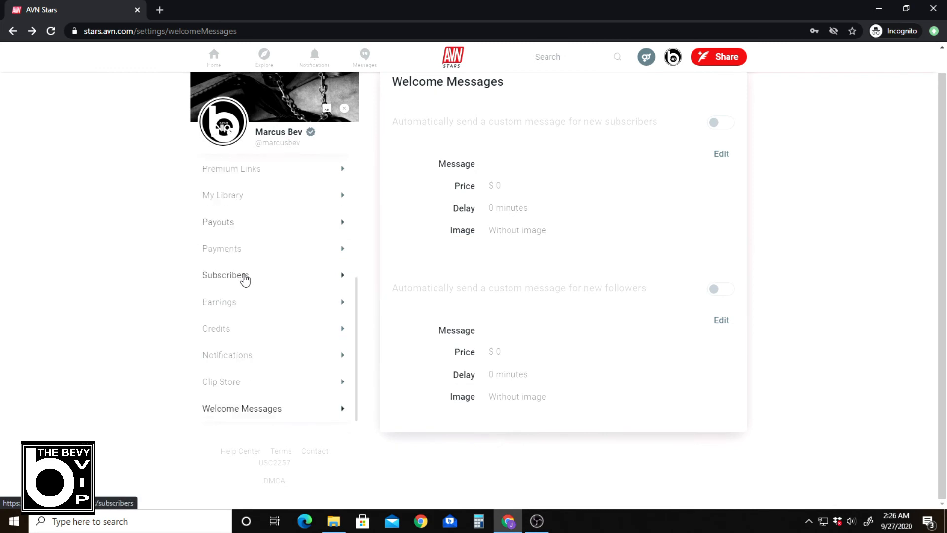
click(230, 227)
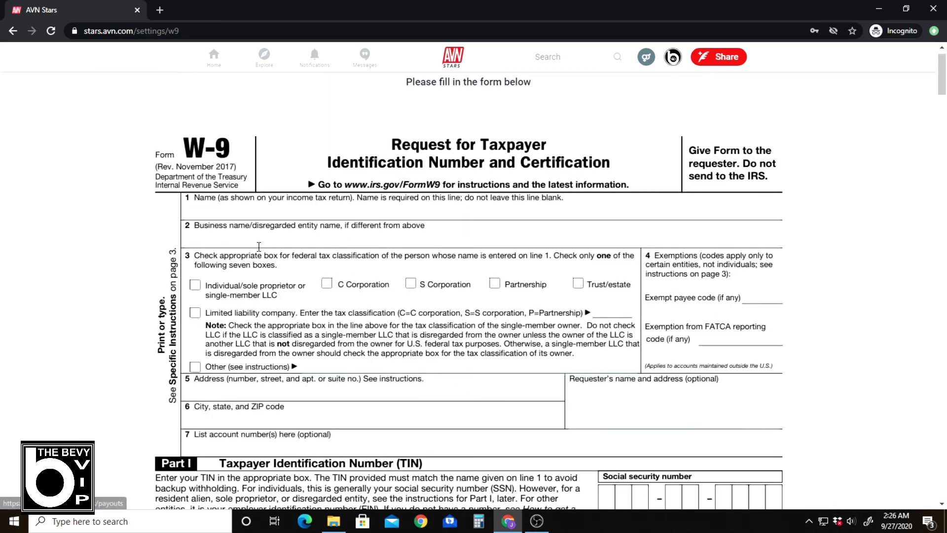
click(12, 31)
Open the creator's own profile page from the account options
scroll(487, 288, up, 2)
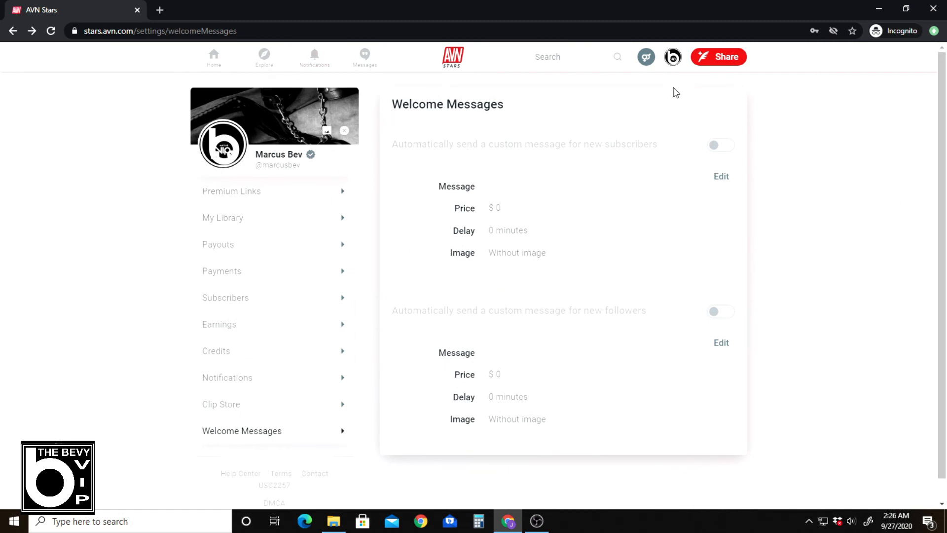
click(674, 57)
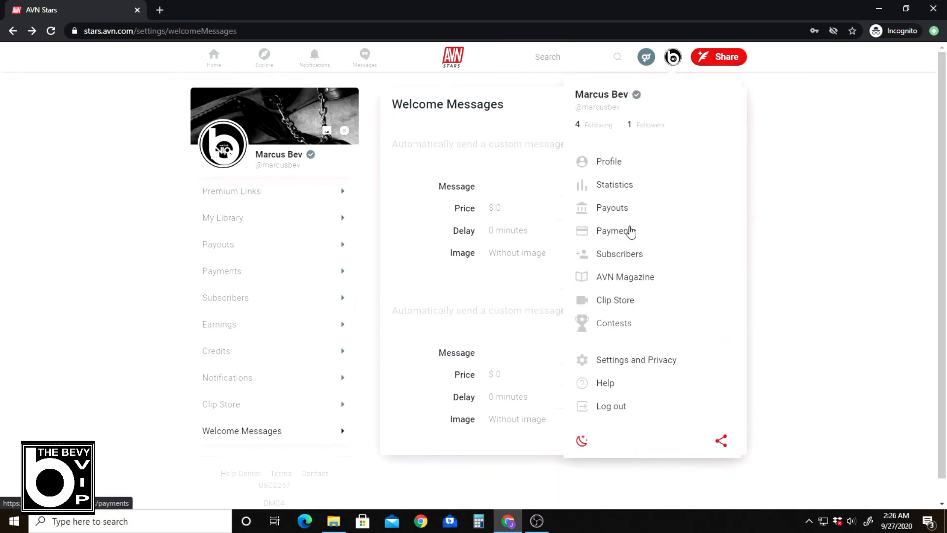
click(616, 162)
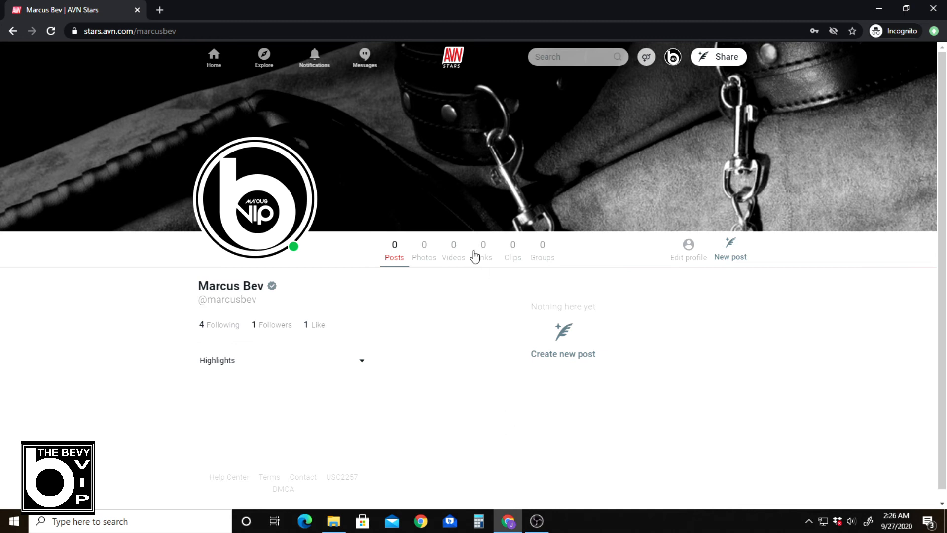
Browse the posts in the Home feed and open the Explore feed
click(213, 57)
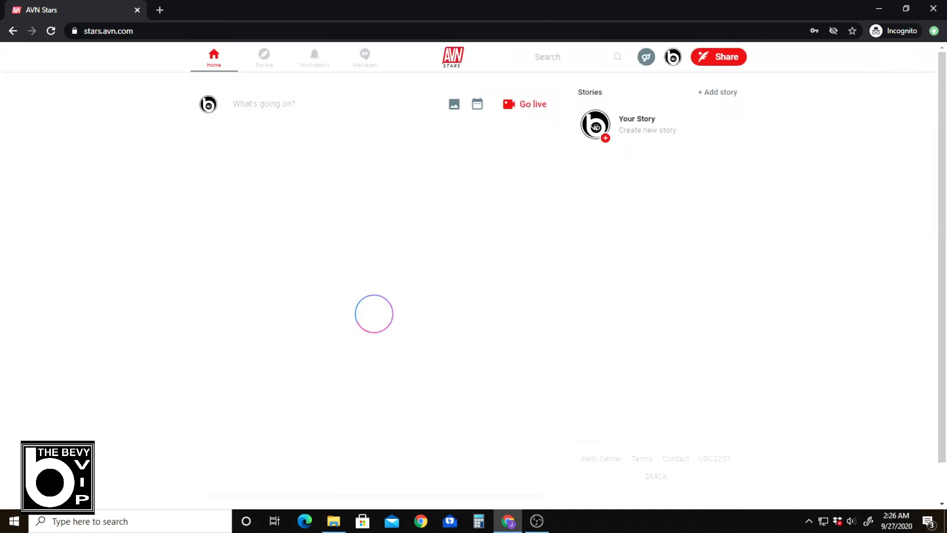
scroll(508, 256, down, 3)
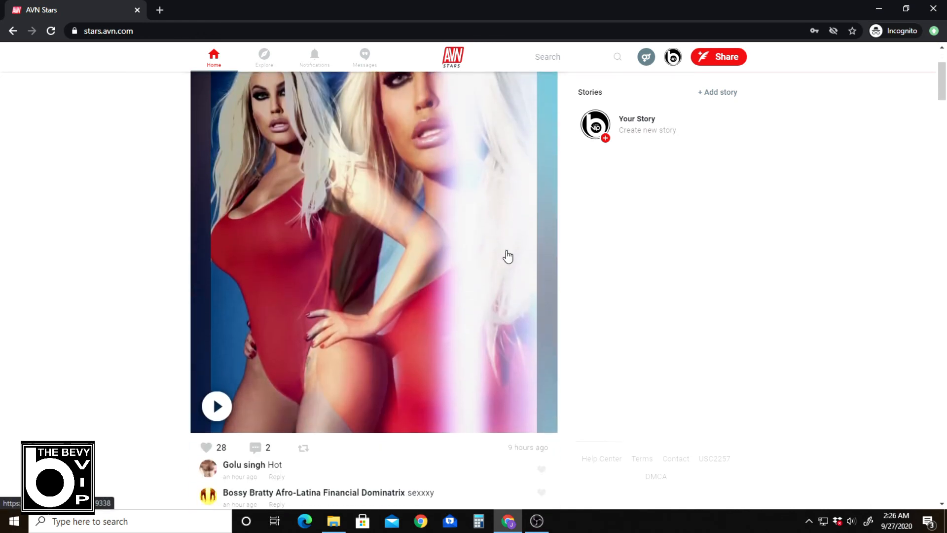
scroll(508, 253, down, 3)
scroll(508, 254, up, 6)
click(265, 58)
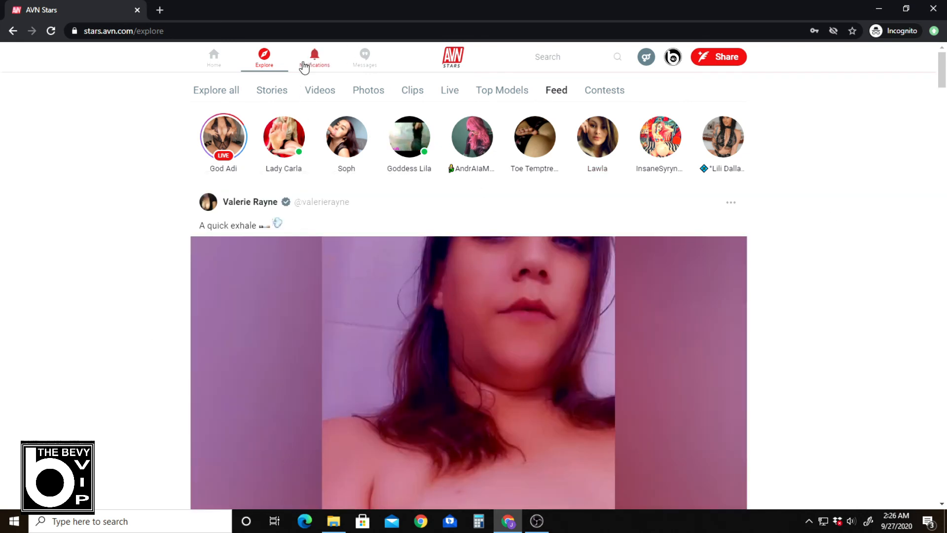
View the Comments, Mentions, Followers, Tips and Subscriptions categories of the notifications, and close the notifications window
click(304, 62)
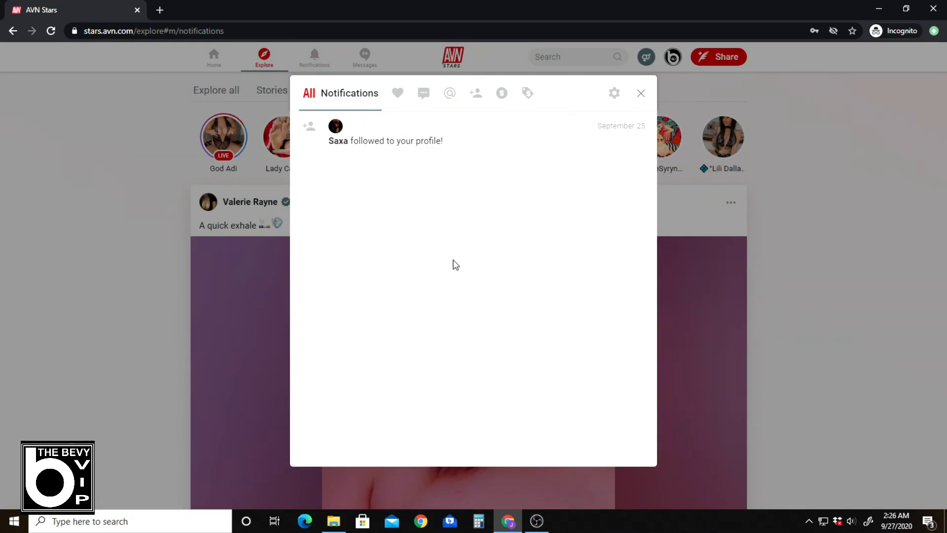
click(423, 95)
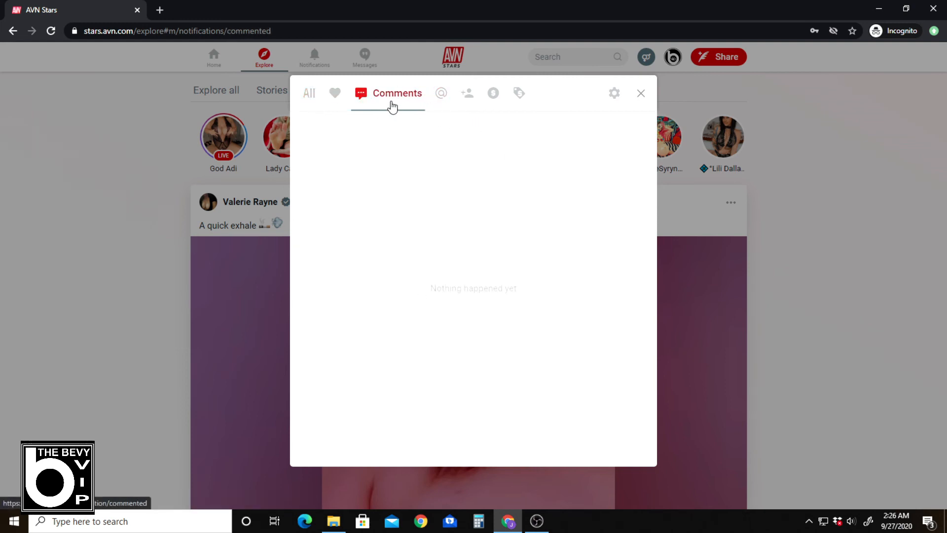
click(446, 98)
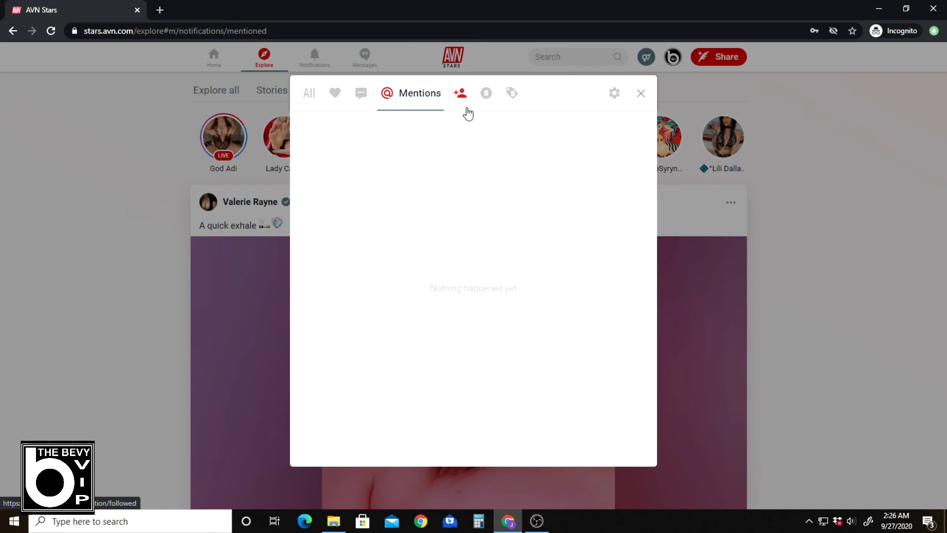
click(466, 99)
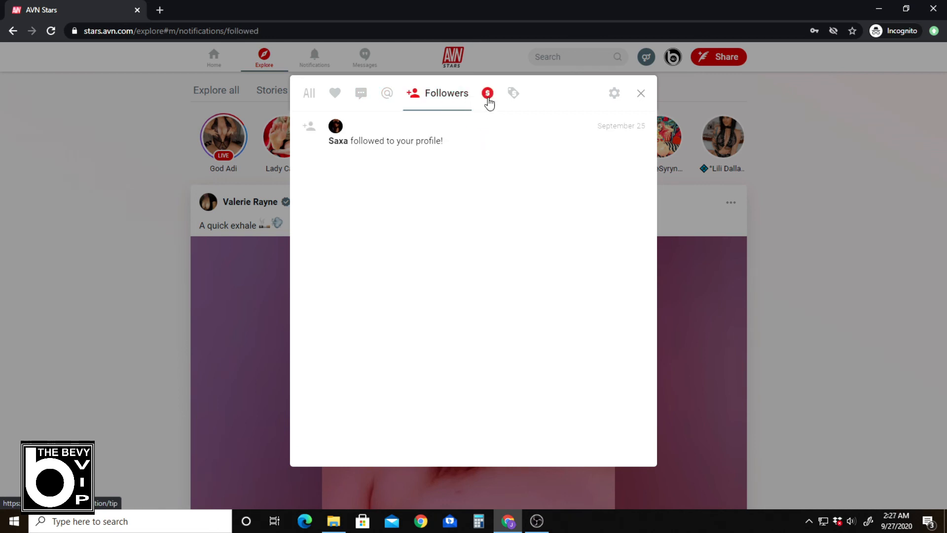
click(488, 100)
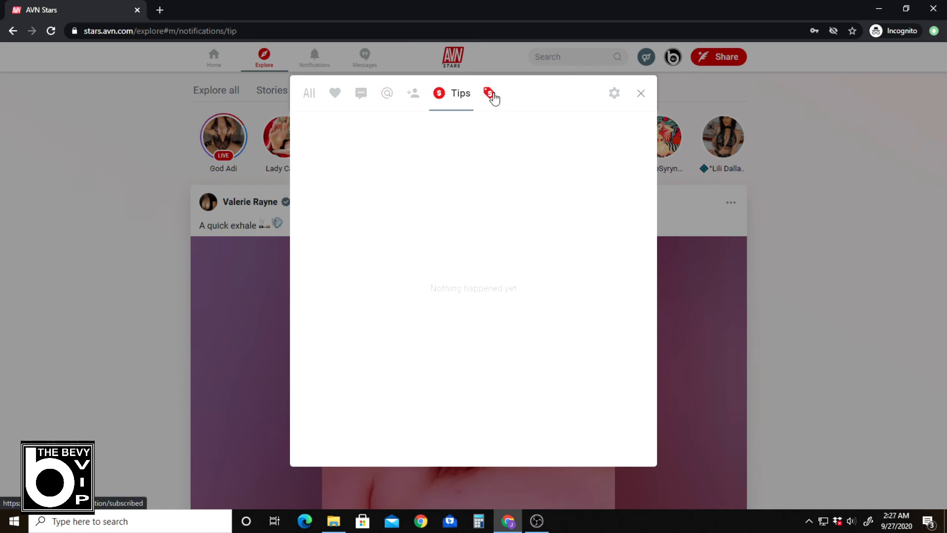
click(496, 101)
click(641, 94)
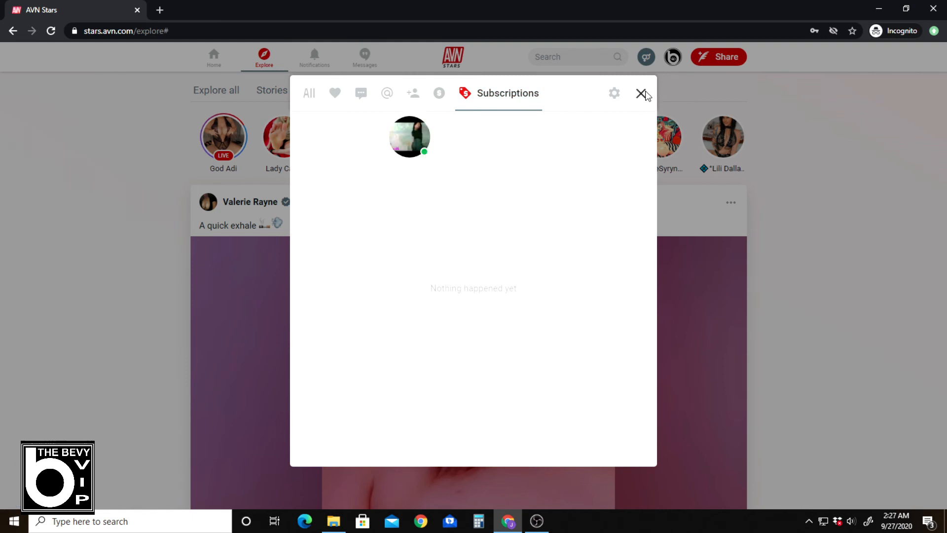
Show all notifications again and view the Messages window, closing each one
click(314, 57)
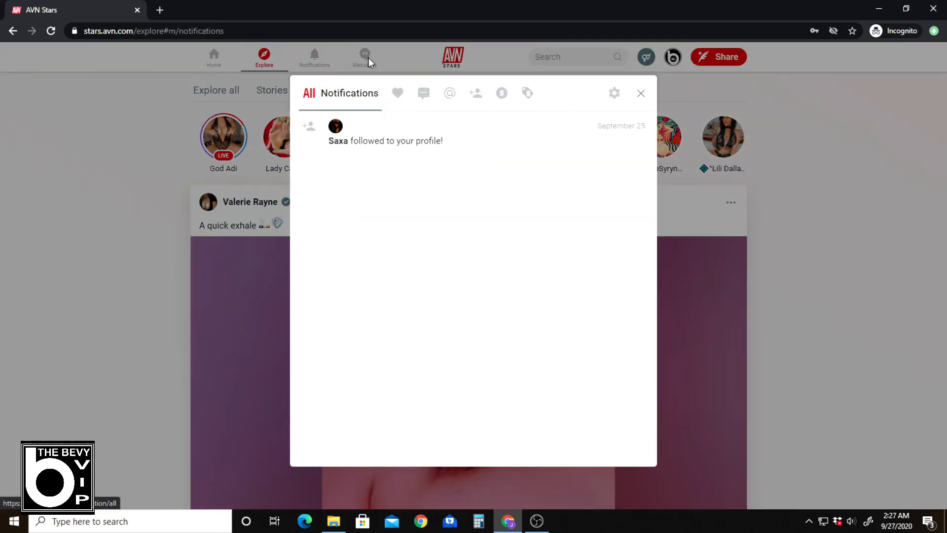
click(641, 94)
click(384, 56)
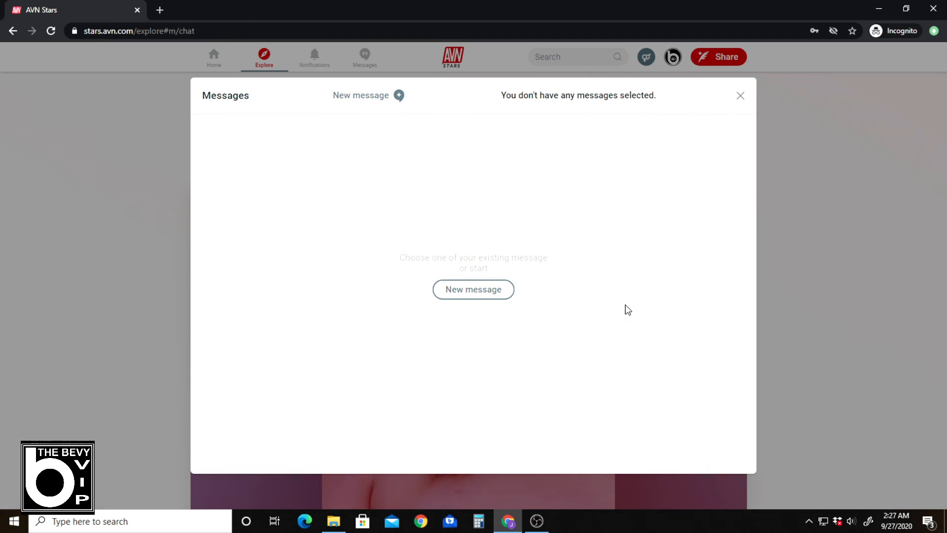
click(740, 96)
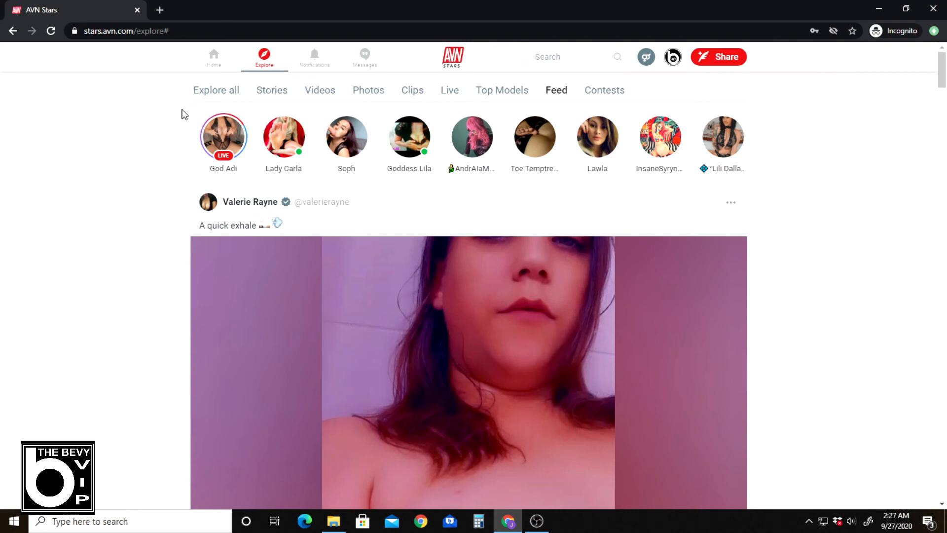
View the Stories, Videos, Photos, Clips and Live categories of Explore one after another
click(262, 91)
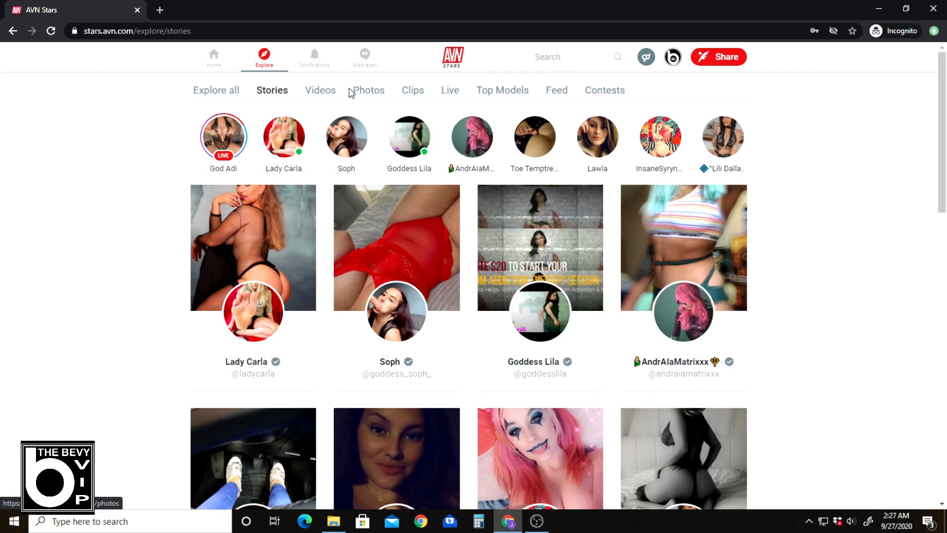
click(325, 93)
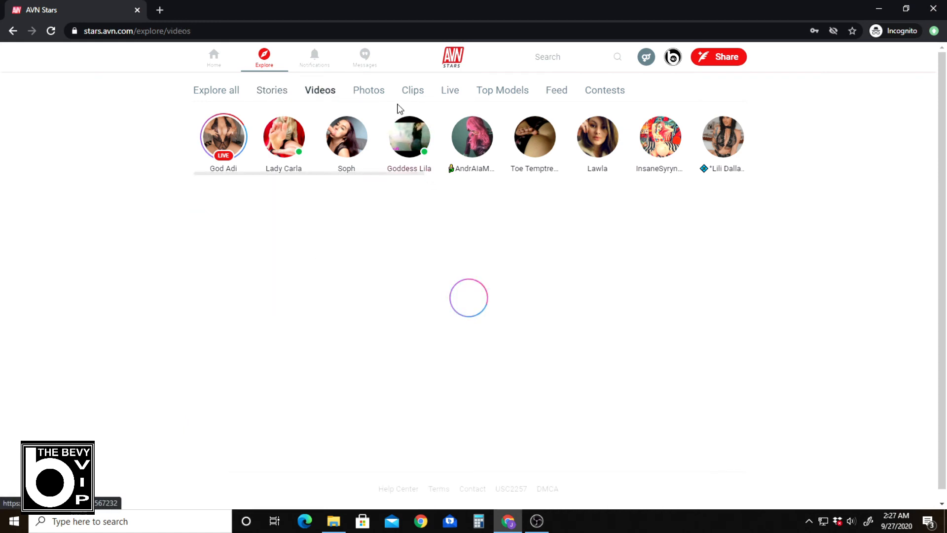
click(378, 96)
click(416, 97)
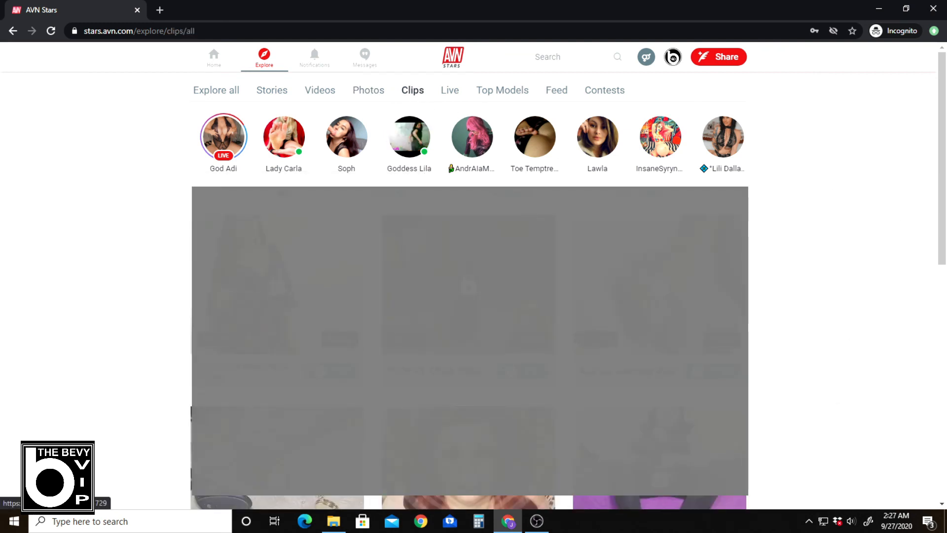
click(450, 91)
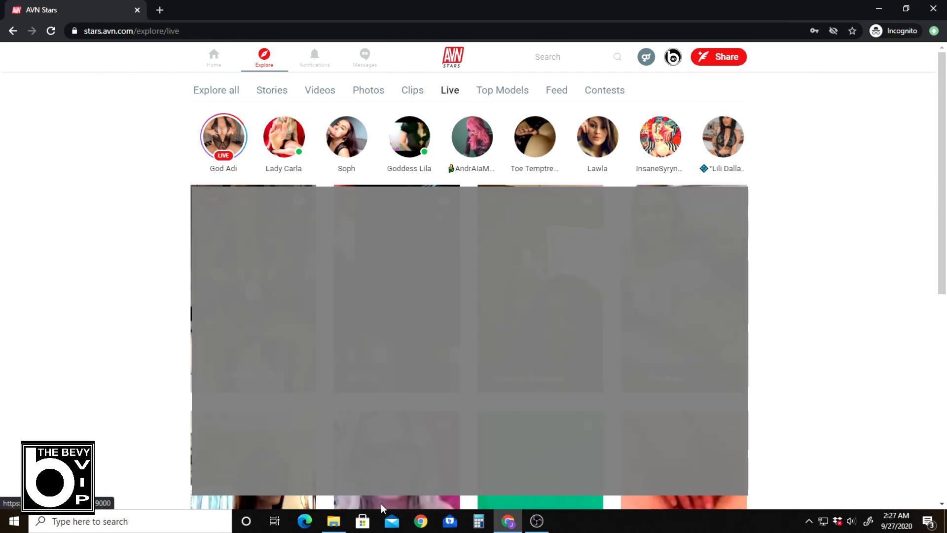
View the Top Models category of Explore and look through the ranked models
click(497, 92)
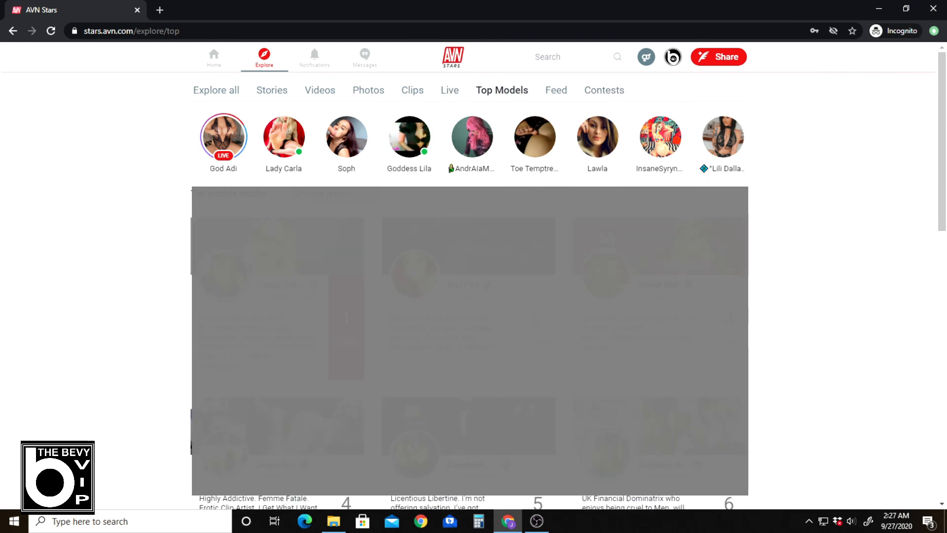
scroll(776, 286, down, 3)
scroll(763, 264, up, 3)
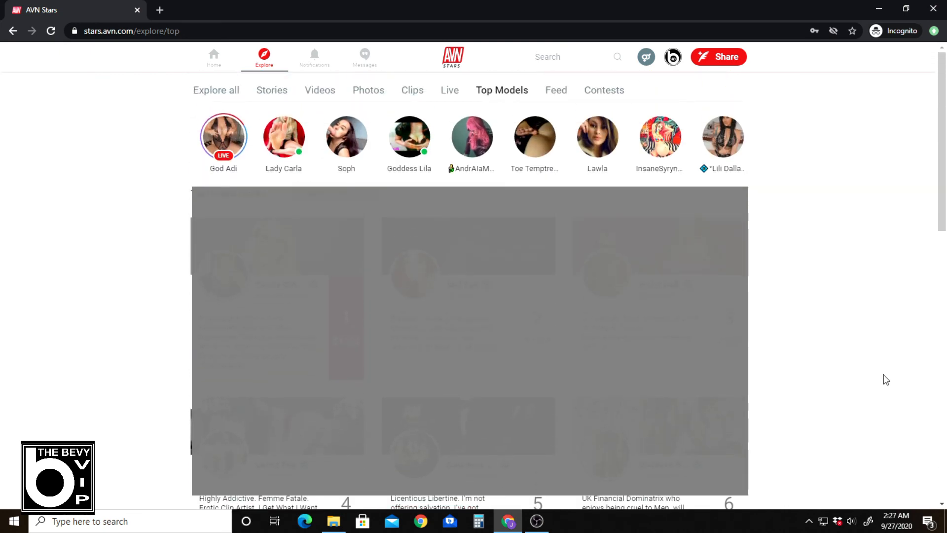
scroll(884, 381, down, 3)
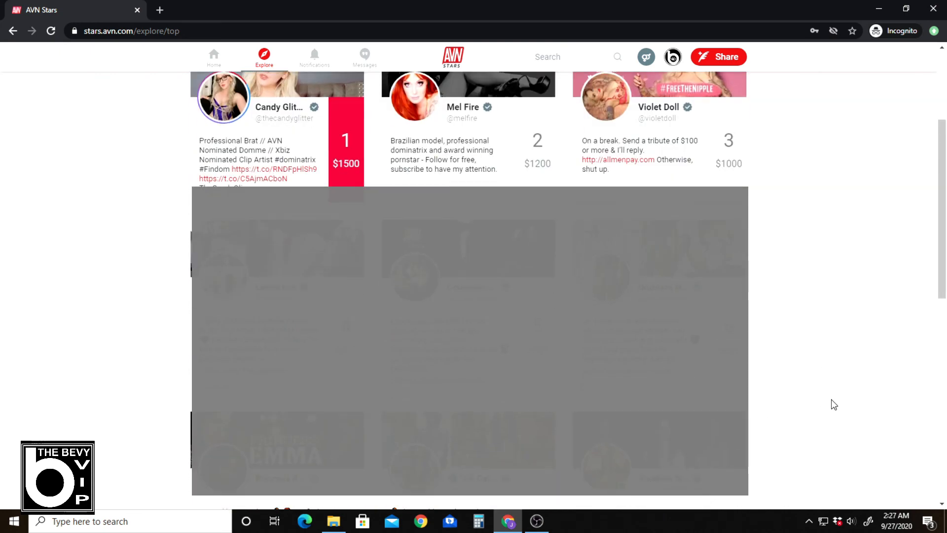
scroll(833, 402, up, 3)
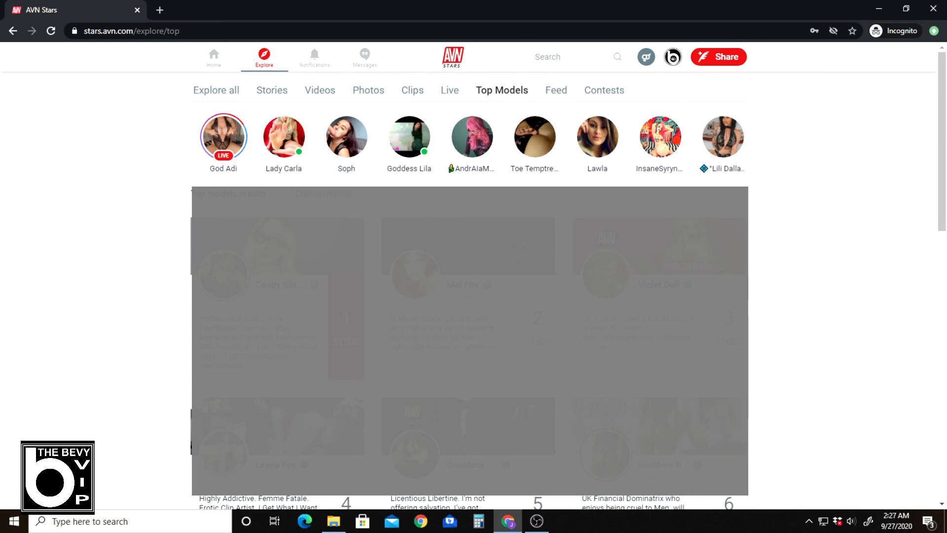
View the Feed and Contests categories of Explore, and open the account's own profile page
click(555, 92)
click(610, 94)
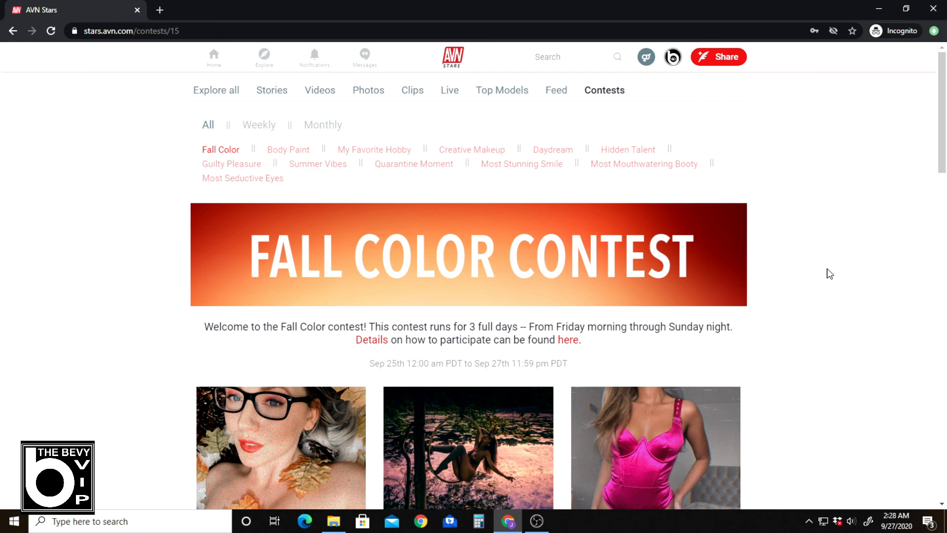
click(673, 58)
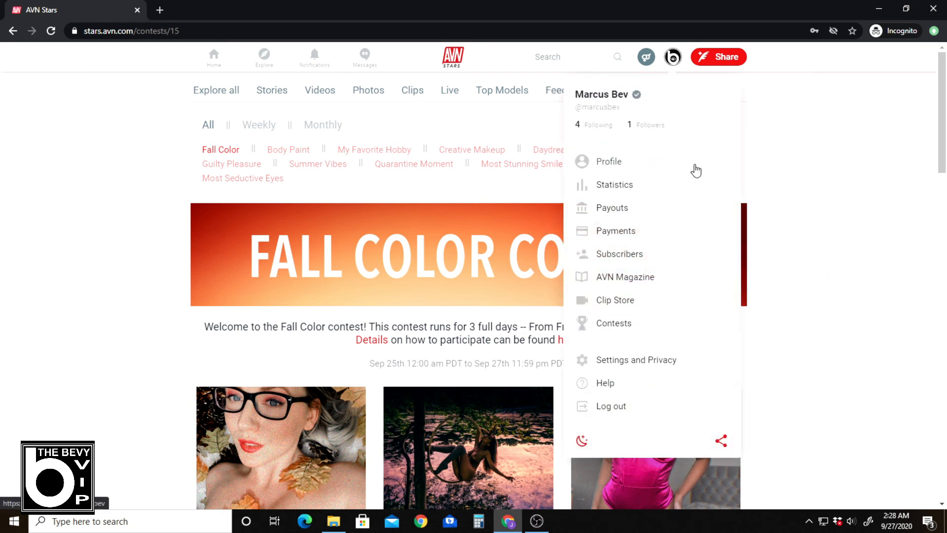
click(609, 164)
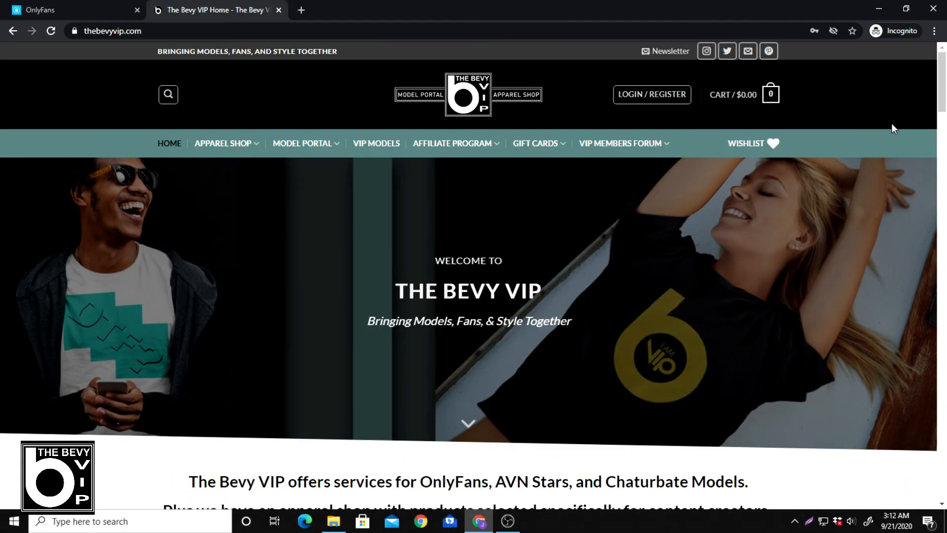
Browse The Bevy VIP website's home page, apparel products and Affiliate Program details
scroll(891, 127, down, 10)
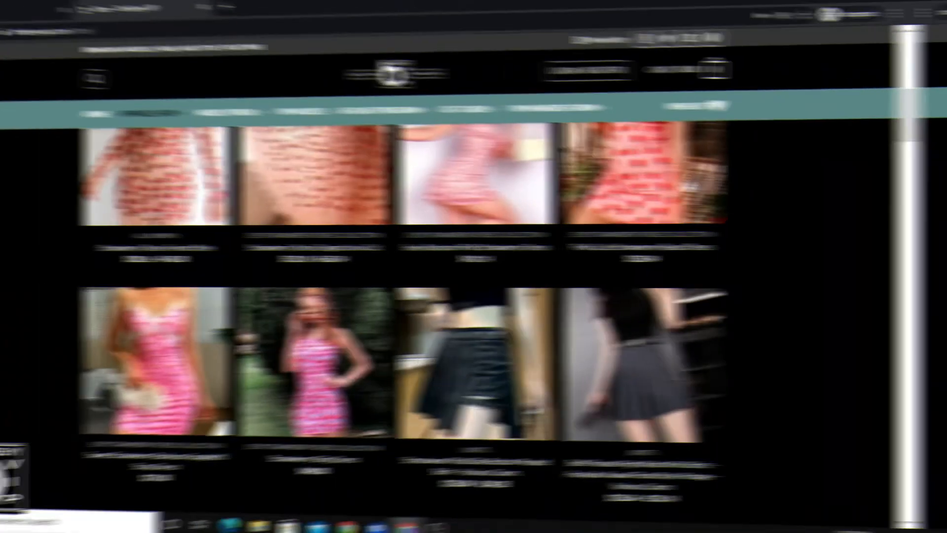
scroll(746, 189, down, 6)
scroll(746, 189, down, 6)
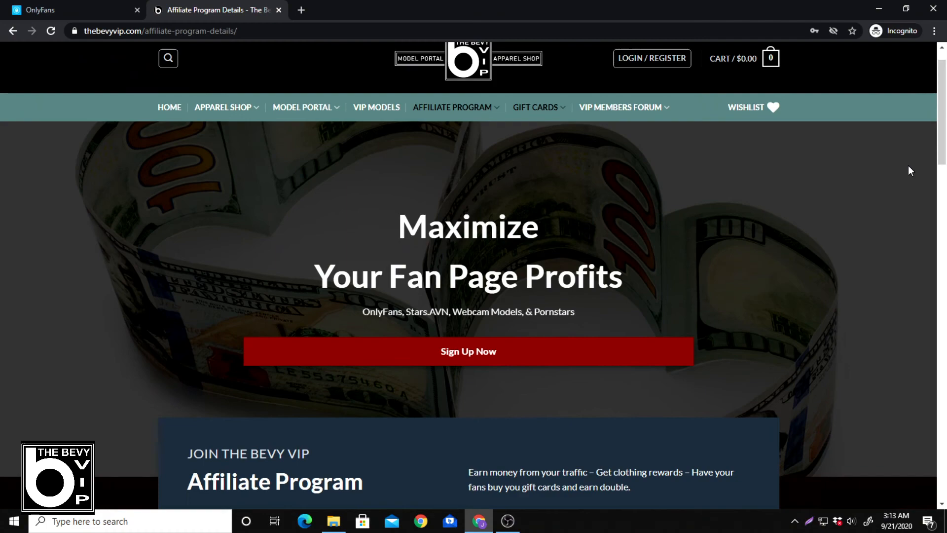
scroll(909, 168, down, 20)
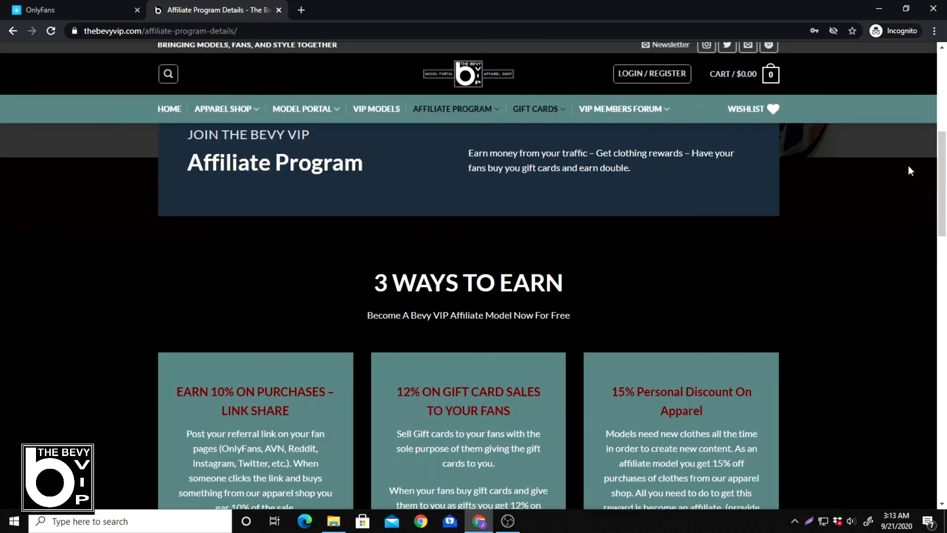
scroll(911, 170, down, 4)
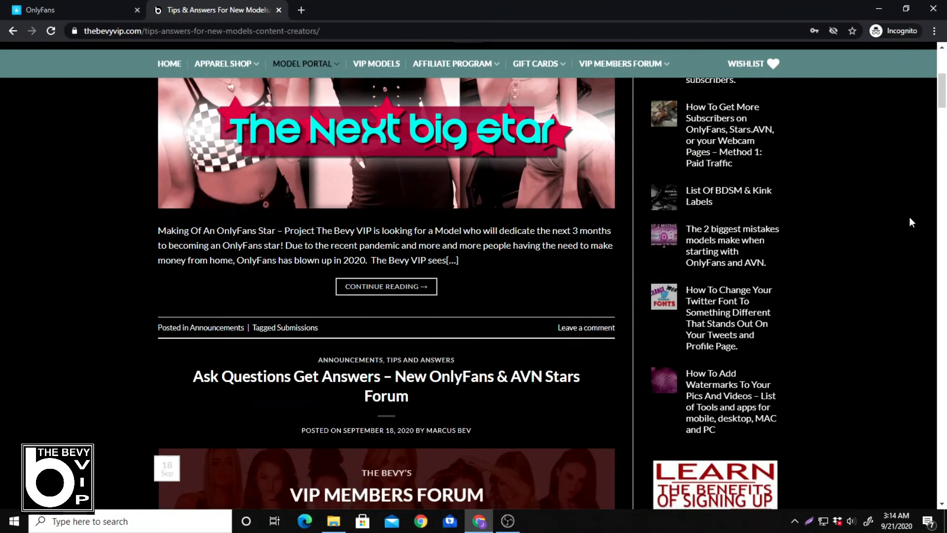
Look through the articles on The Bevy VIP's Tips & Answers page for new models and content creators
scroll(911, 220, down, 9)
scroll(911, 222, down, 18)
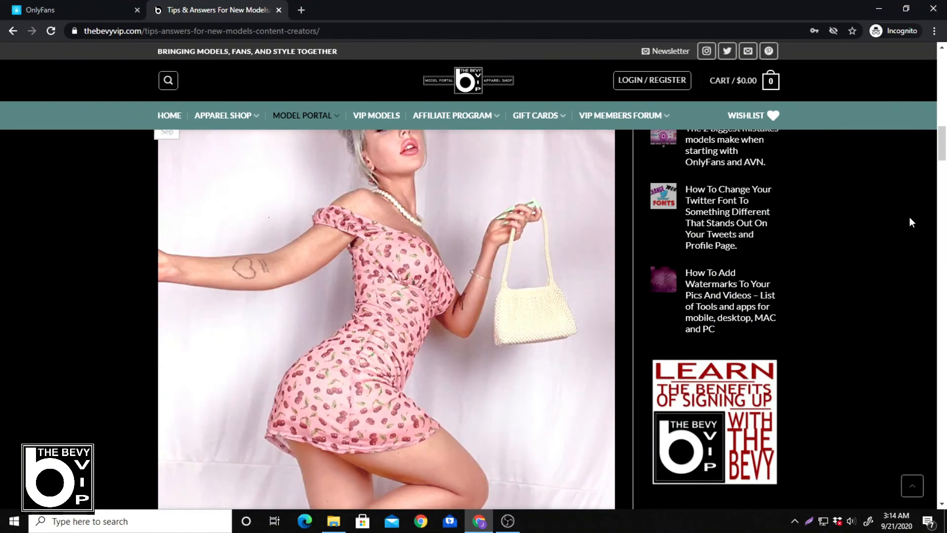
scroll(911, 222, down, 17)
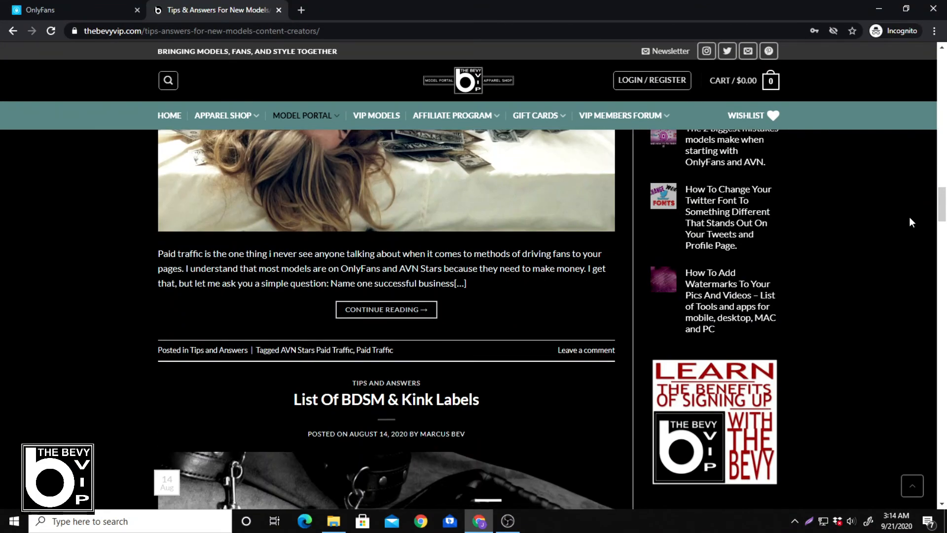
scroll(910, 217, down, 10)
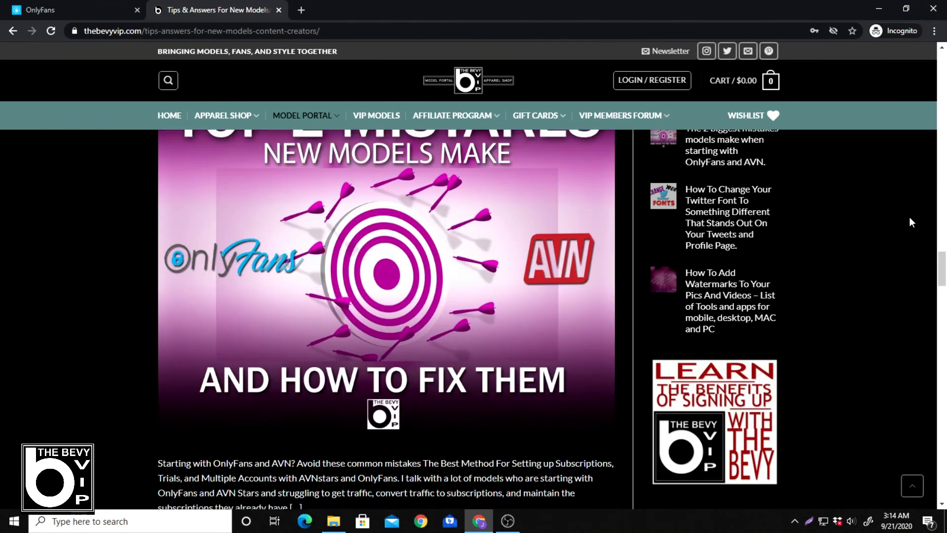